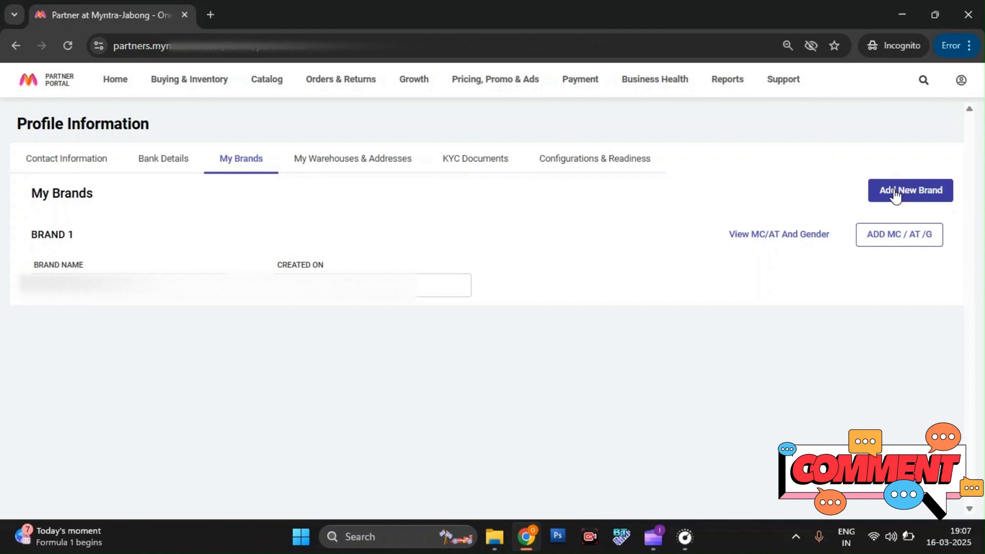
- Start adding a new brand and set its brand name to ABC
{"action": "left_click", "coordinate": [923, 195]}
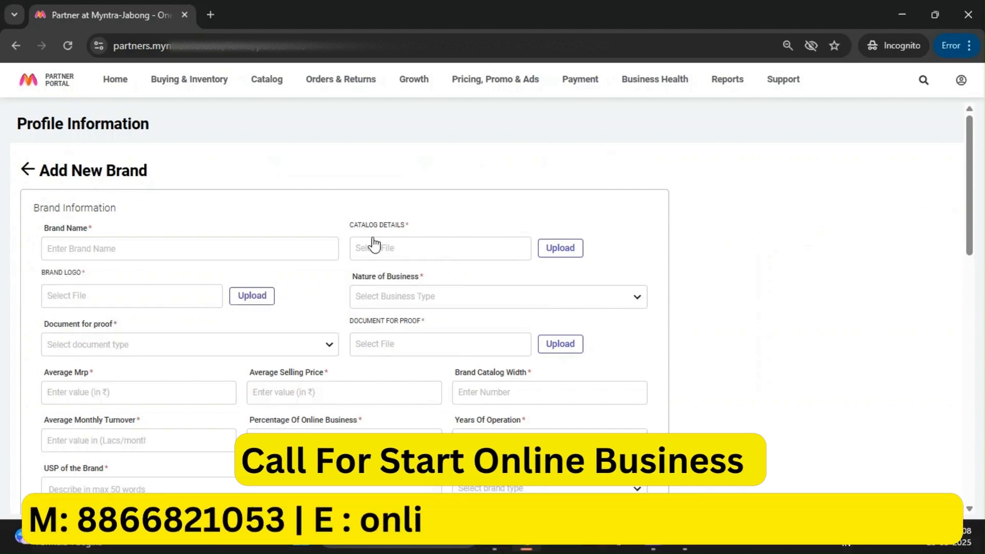
{"action": "left_click", "coordinate": [63, 248]}
{"action": "type", "text": "ABC"}
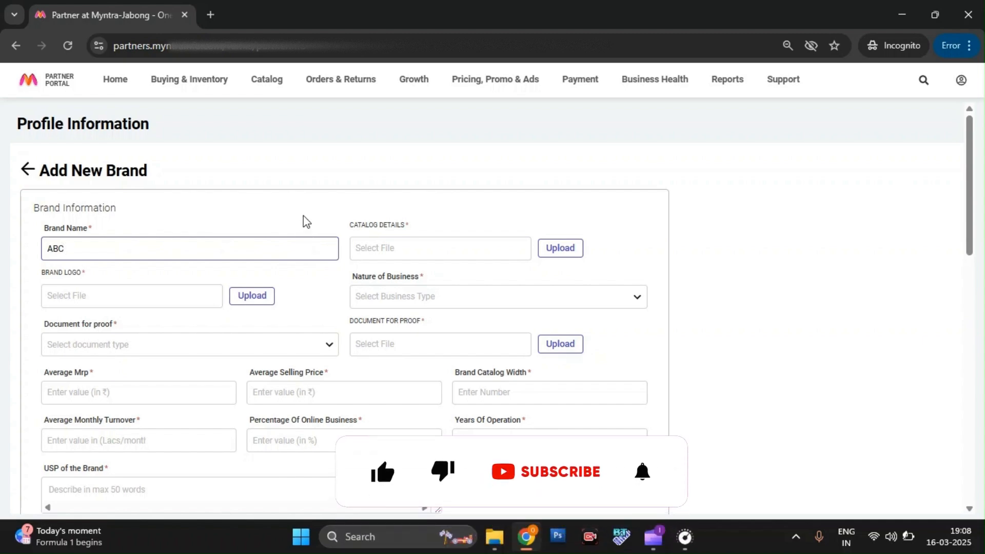
- Set the nature of business to Brand owner + Manufacturer and the document for proof to TradeMark
{"action": "scroll", "coordinate": [378, 224], "scroll_direction": "down", "scroll_amount": 1}
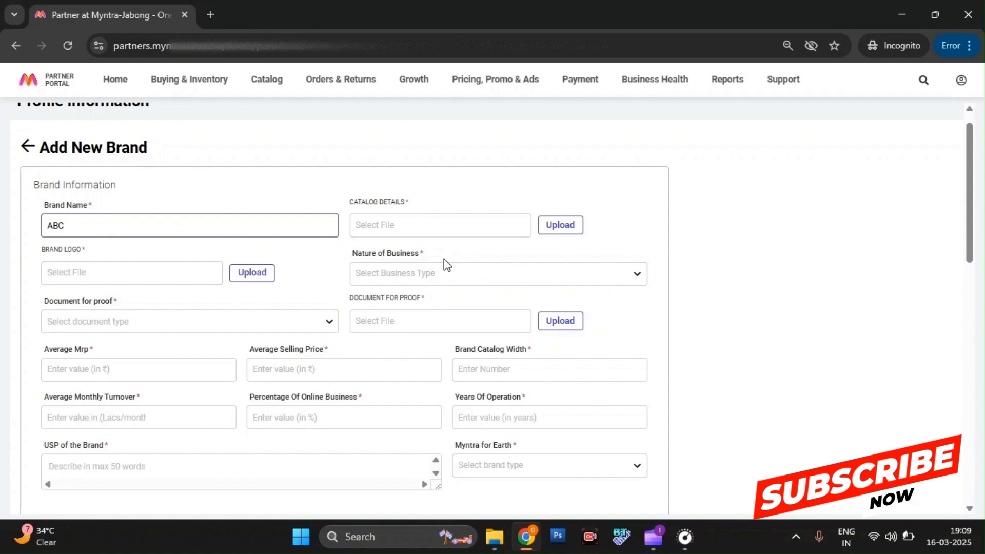
{"action": "left_click", "coordinate": [459, 279]}
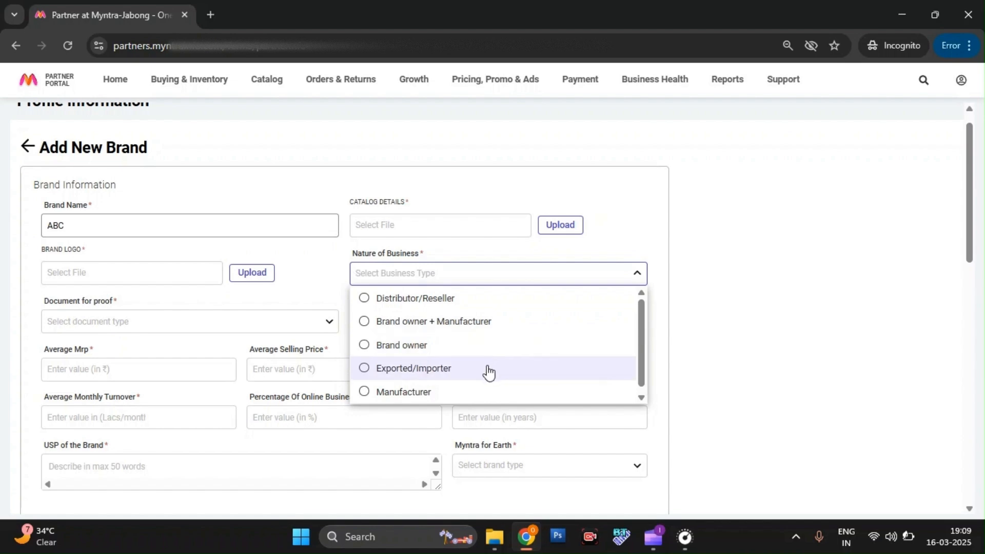
{"action": "left_click", "coordinate": [414, 321]}
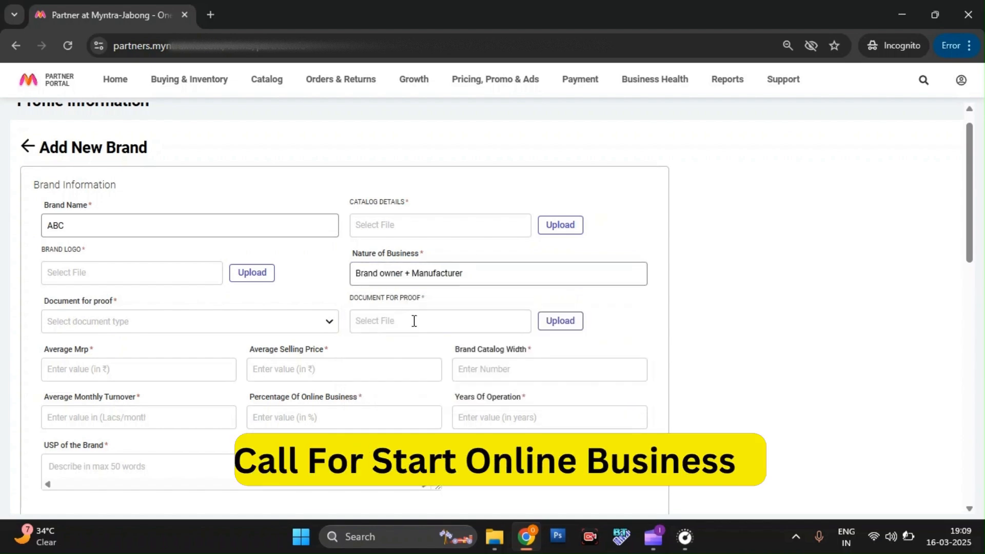
{"action": "left_click", "coordinate": [147, 324]}
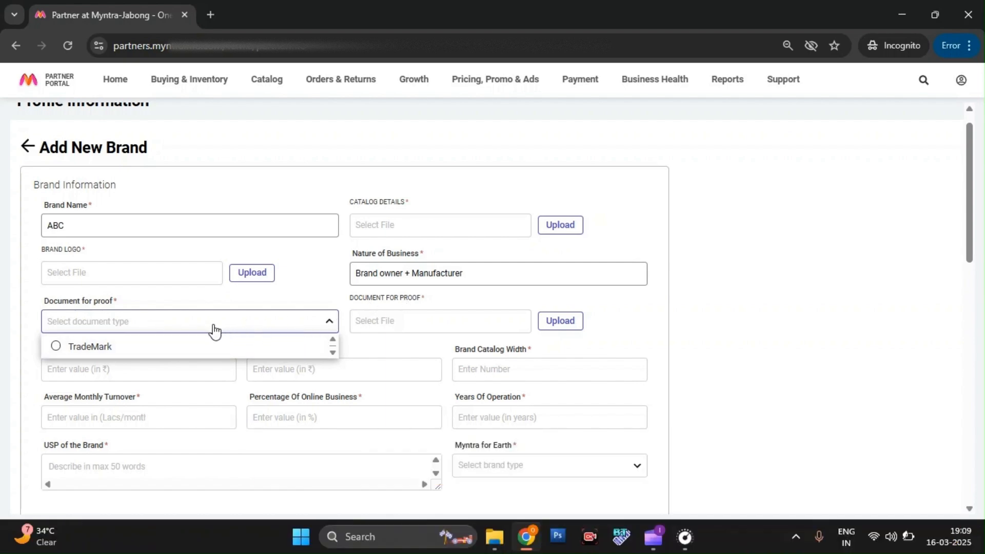
{"action": "left_click", "coordinate": [191, 350]}
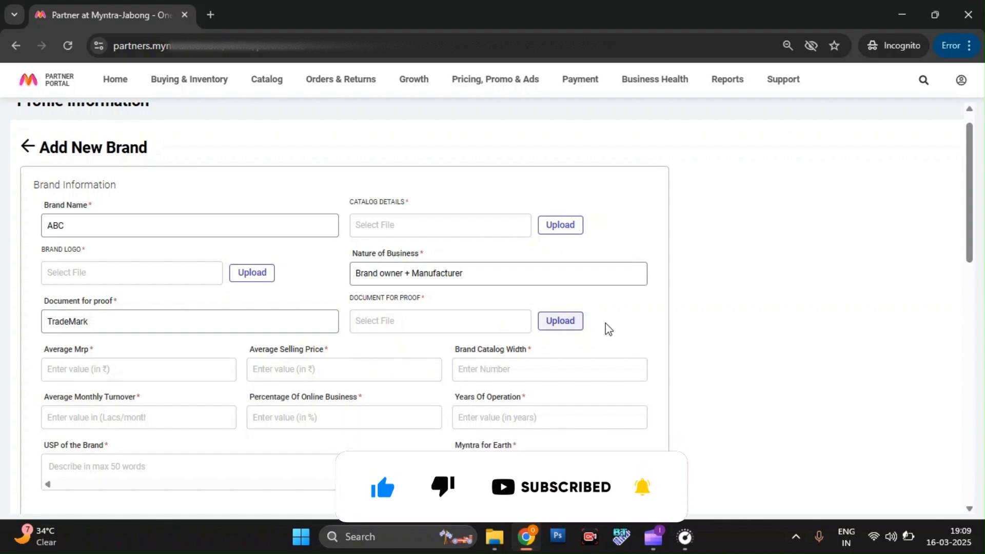
- Enter an average MRP of 5000, an average selling price of 999 and a brand catalog width of 100
{"action": "scroll", "coordinate": [624, 330], "scroll_direction": "down", "scroll_amount": 2}
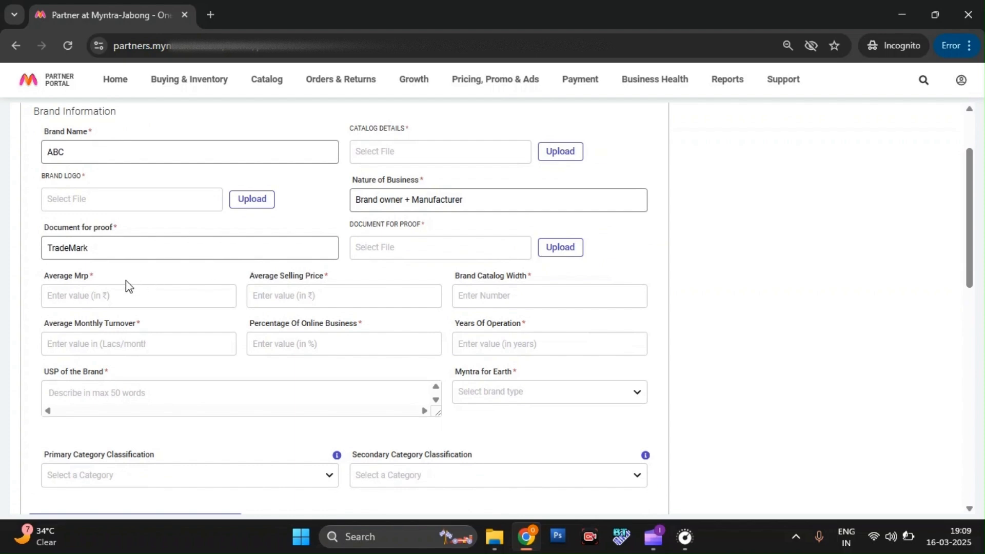
{"action": "left_click", "coordinate": [90, 296]}
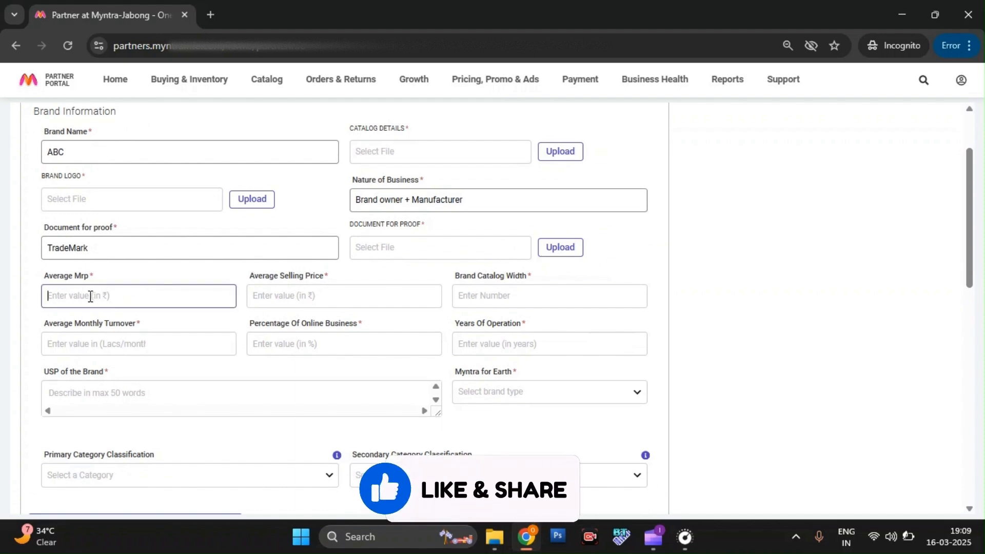
{"action": "type", "text": "5000"}
{"action": "left_click", "coordinate": [305, 294]}
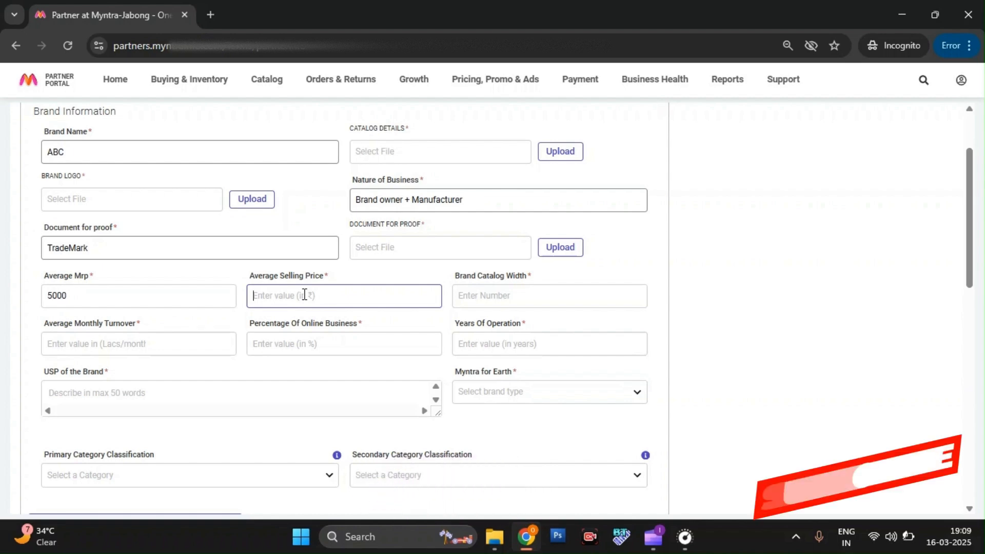
{"action": "type", "text": "999"}
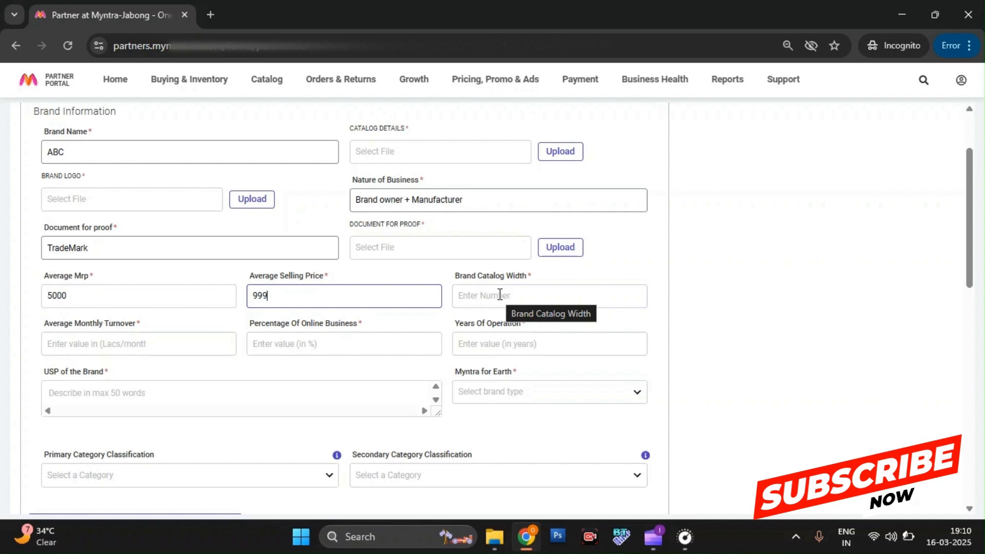
{"action": "left_click", "coordinate": [499, 295]}
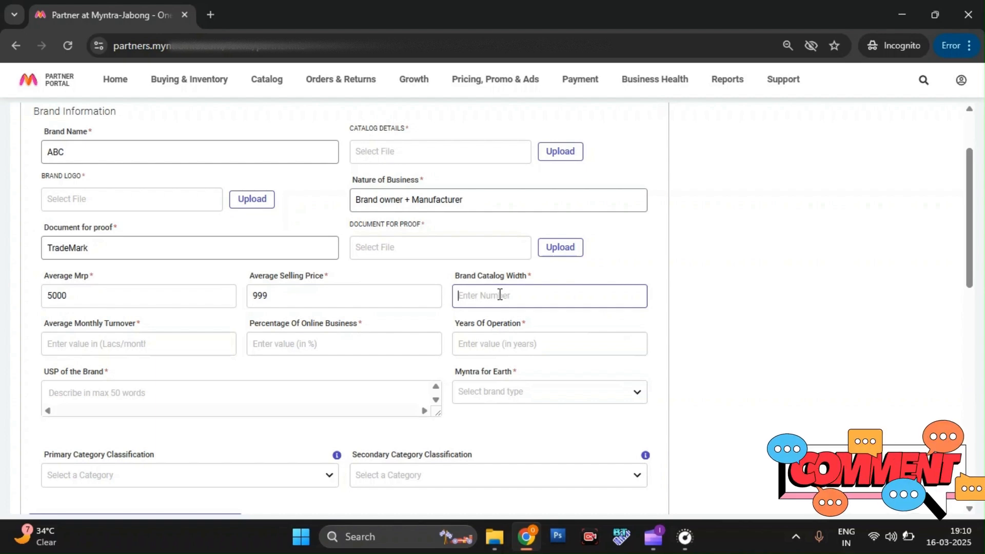
{"action": "type", "text": "100"}
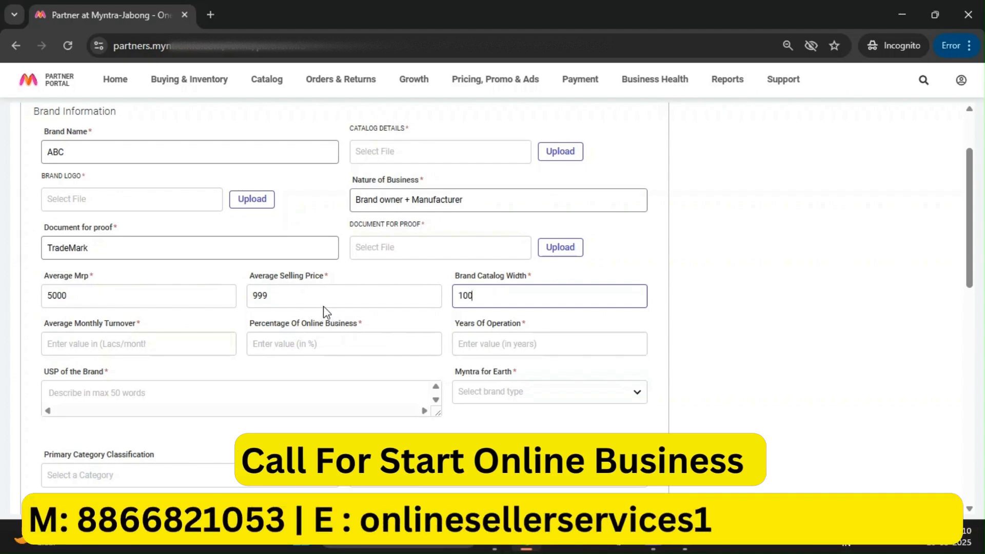
- Review the fields for average monthly turnover, percentage of online business and USP of the brand
{"action": "scroll", "coordinate": [323, 308], "scroll_direction": "down", "scroll_amount": 1}
{"action": "scroll", "coordinate": [324, 310], "scroll_direction": "down", "scroll_amount": 1}
{"action": "left_click", "coordinate": [79, 316]}
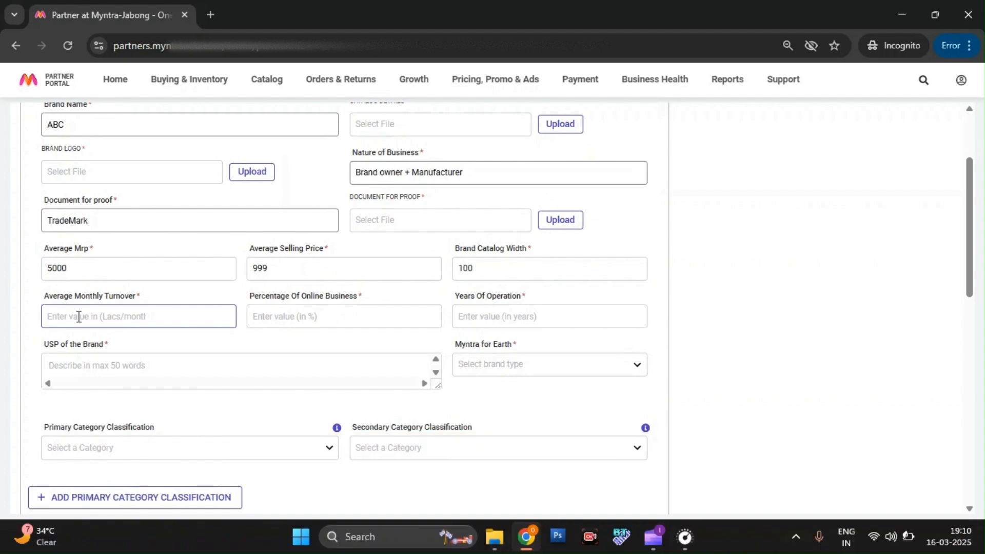
{"action": "left_click", "coordinate": [339, 322]}
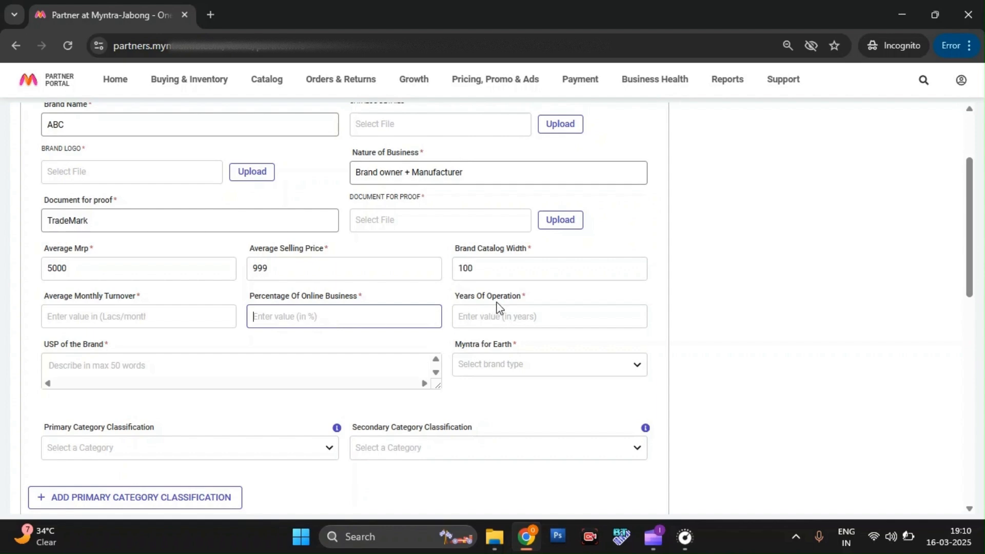
{"action": "scroll", "coordinate": [494, 314], "scroll_direction": "down", "scroll_amount": 1}
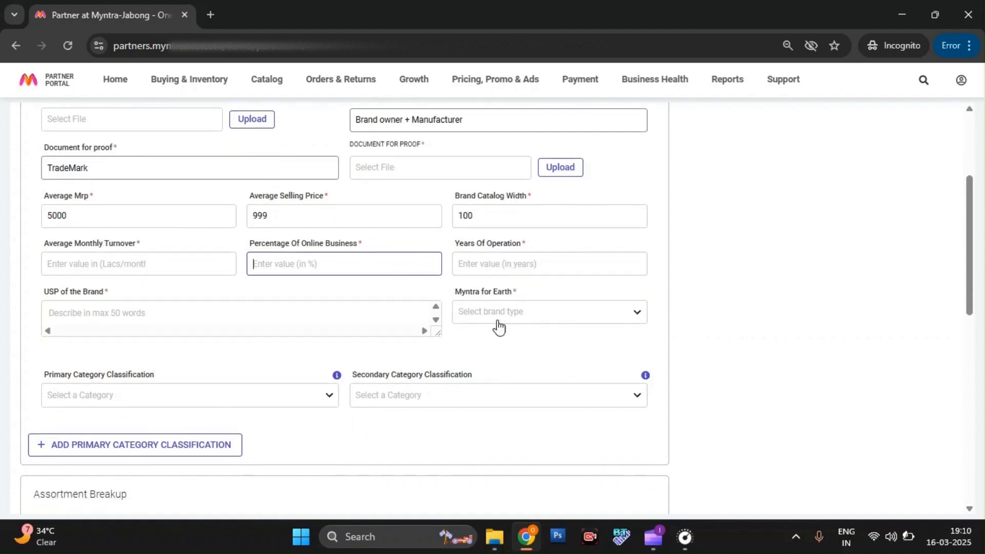
{"action": "left_click", "coordinate": [205, 313]}
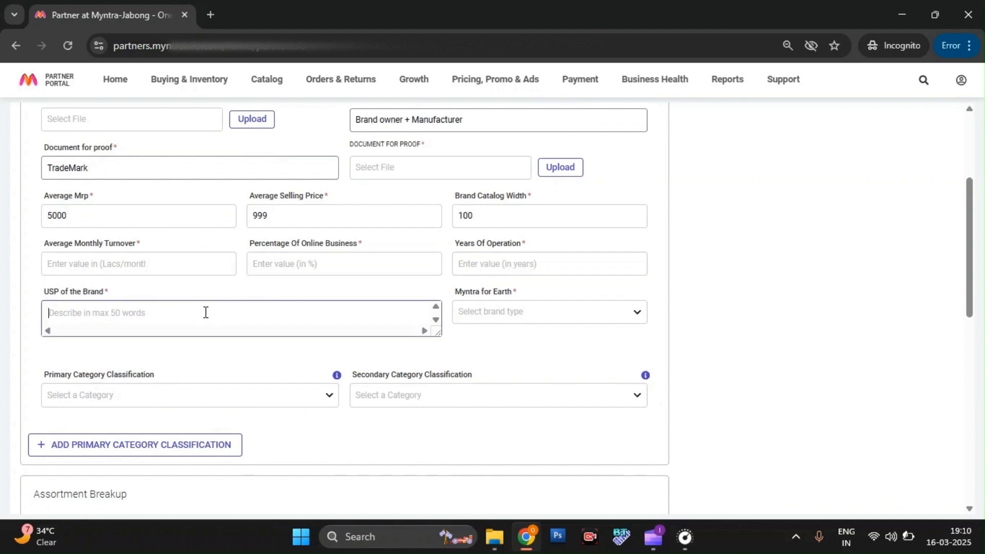
- Set the Myntra for Earth brand type to None
{"action": "scroll", "coordinate": [205, 314], "scroll_direction": "down", "scroll_amount": 1}
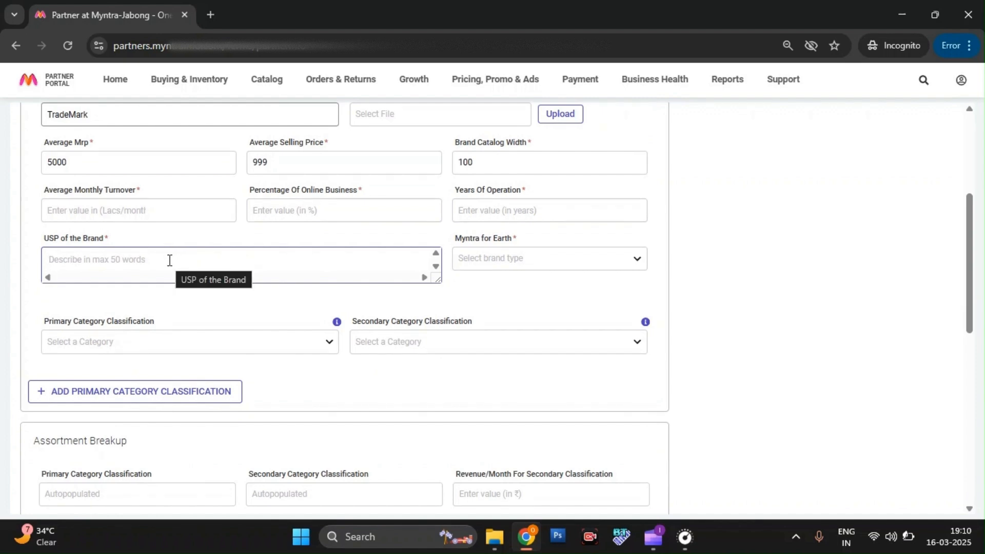
{"action": "left_click", "coordinate": [560, 266]}
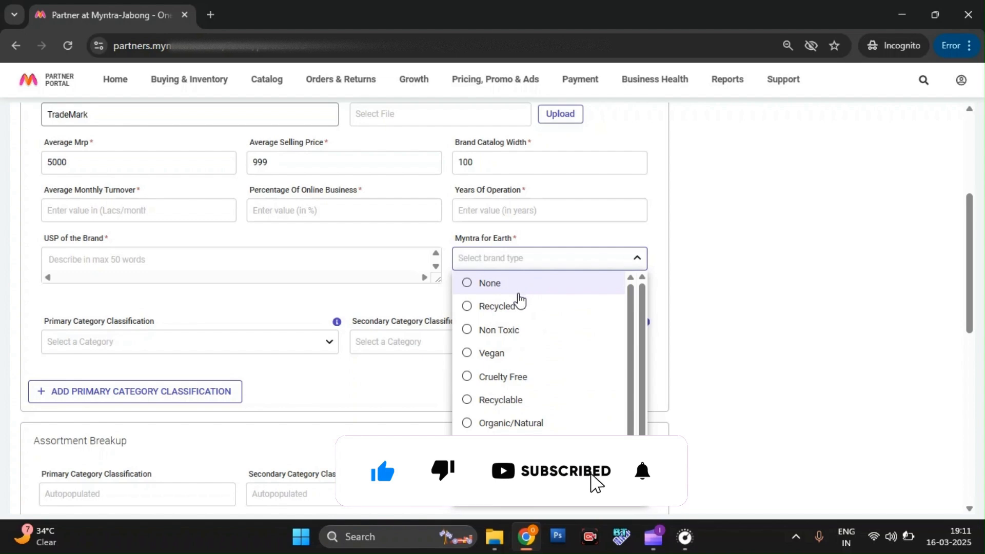
{"action": "left_click", "coordinate": [519, 296]}
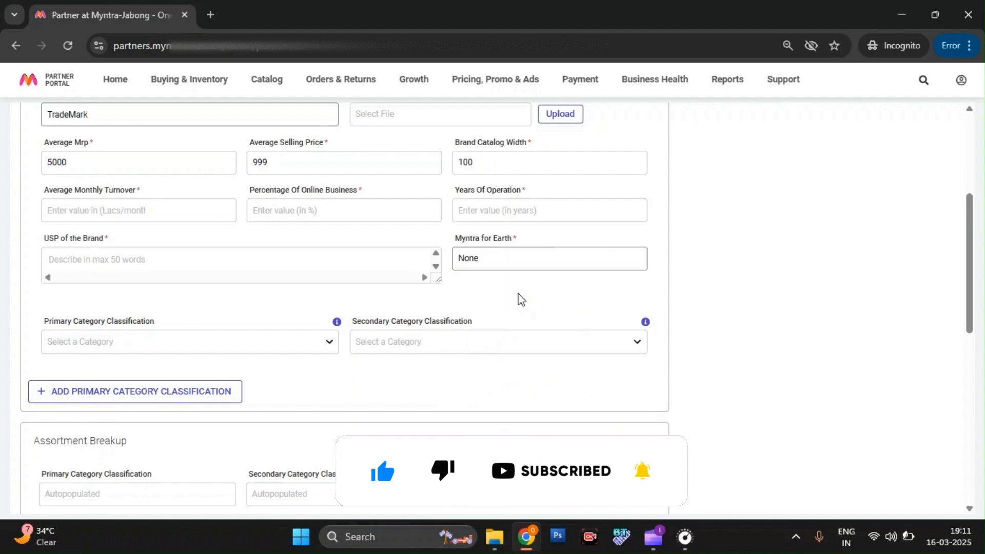
- Classify the brand under the primary category Men and the secondary category Mens-Formal Wear
{"action": "scroll", "coordinate": [519, 296], "scroll_direction": "down", "scroll_amount": 2}
{"action": "left_click", "coordinate": [138, 261]}
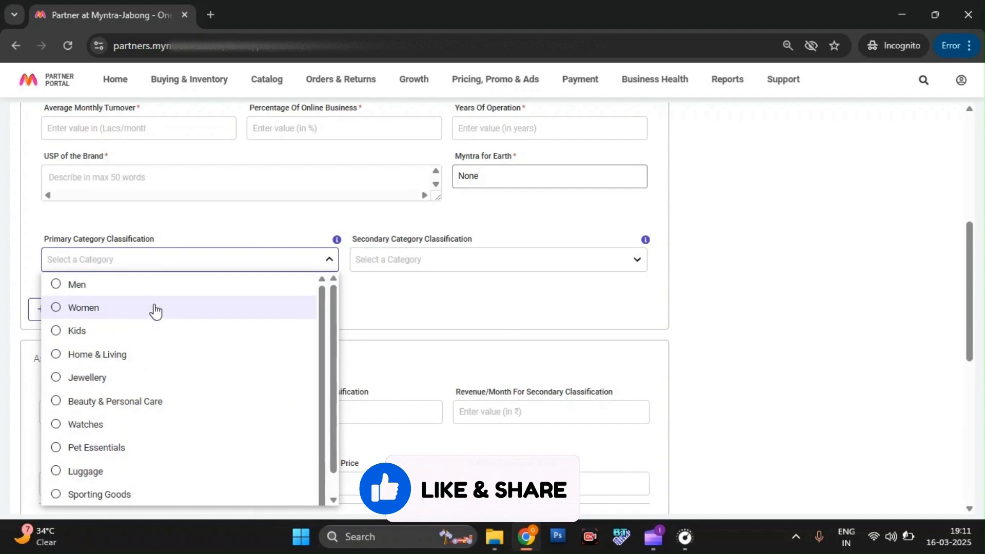
{"action": "left_click", "coordinate": [135, 290]}
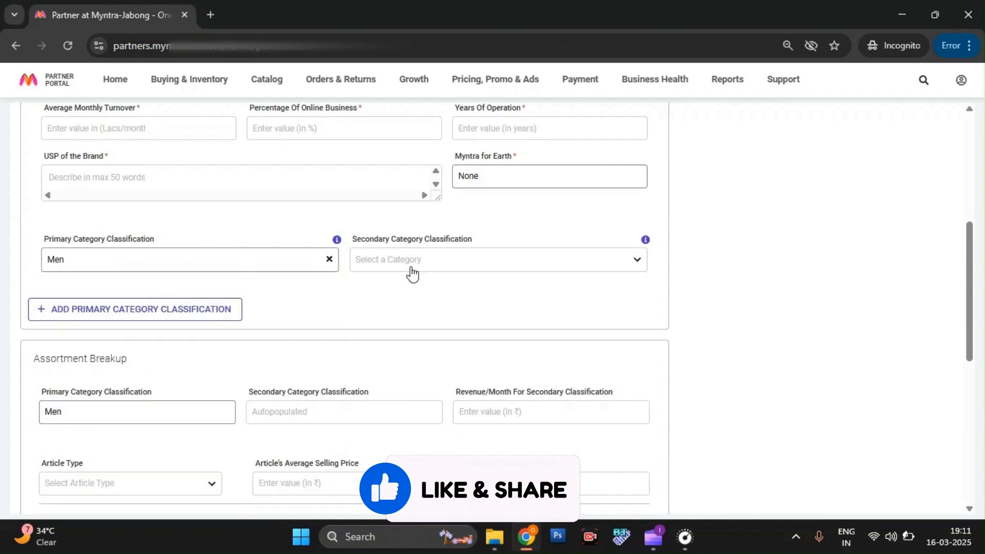
{"action": "left_click", "coordinate": [411, 272]}
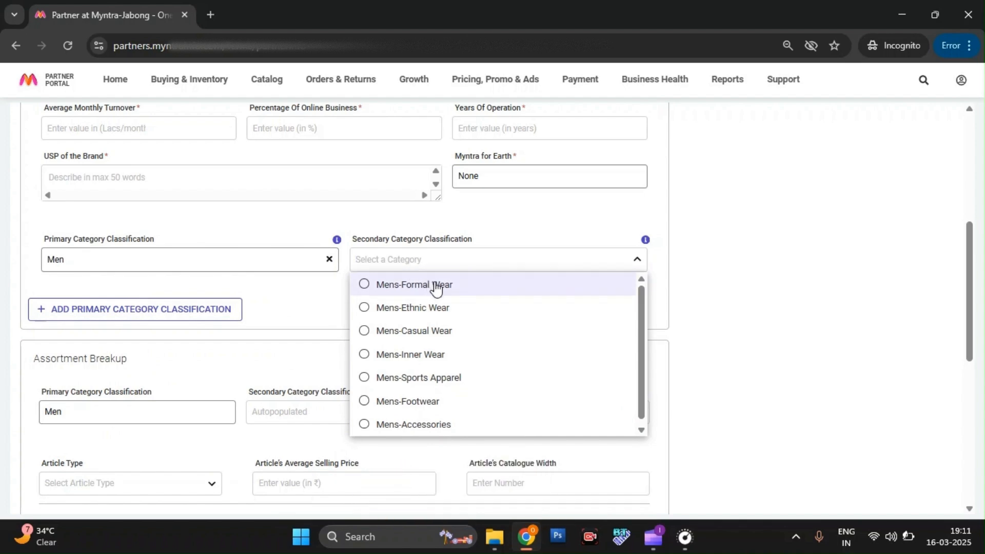
{"action": "left_click", "coordinate": [436, 288]}
- Set the article type in the Assortment Breakup section to Accessory Gift Set
{"action": "scroll", "coordinate": [353, 328], "scroll_direction": "down", "scroll_amount": 2}
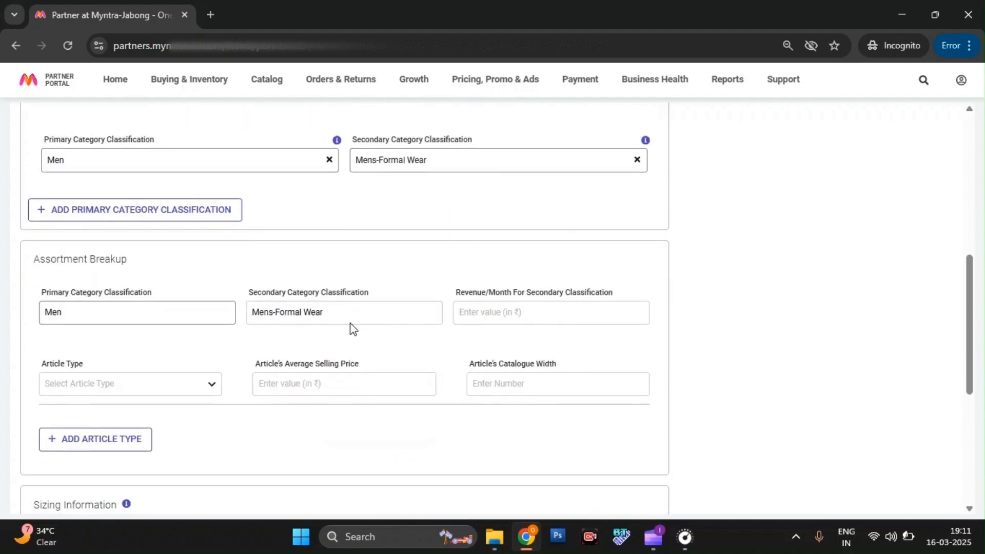
{"action": "scroll", "coordinate": [419, 246], "scroll_direction": "down", "scroll_amount": 1}
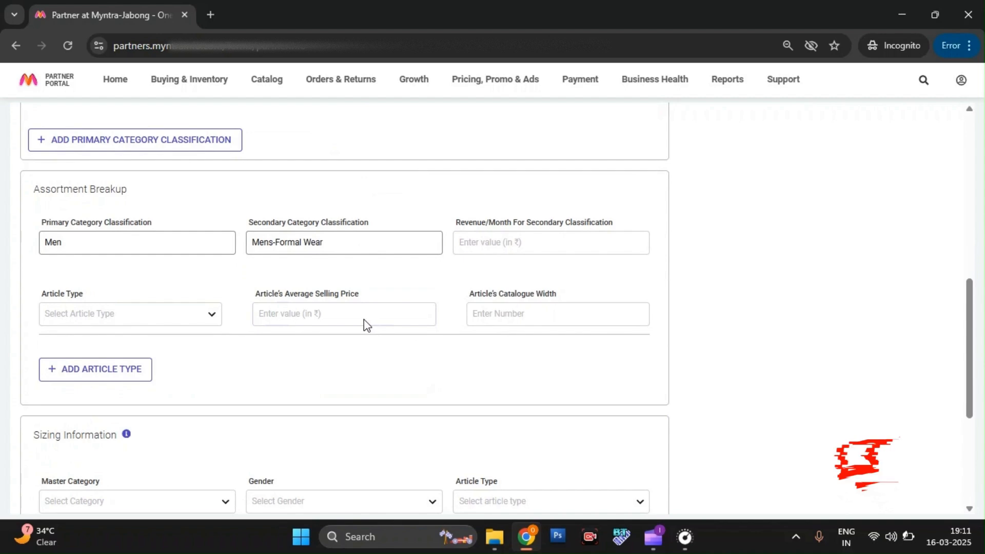
{"action": "left_click", "coordinate": [496, 241]}
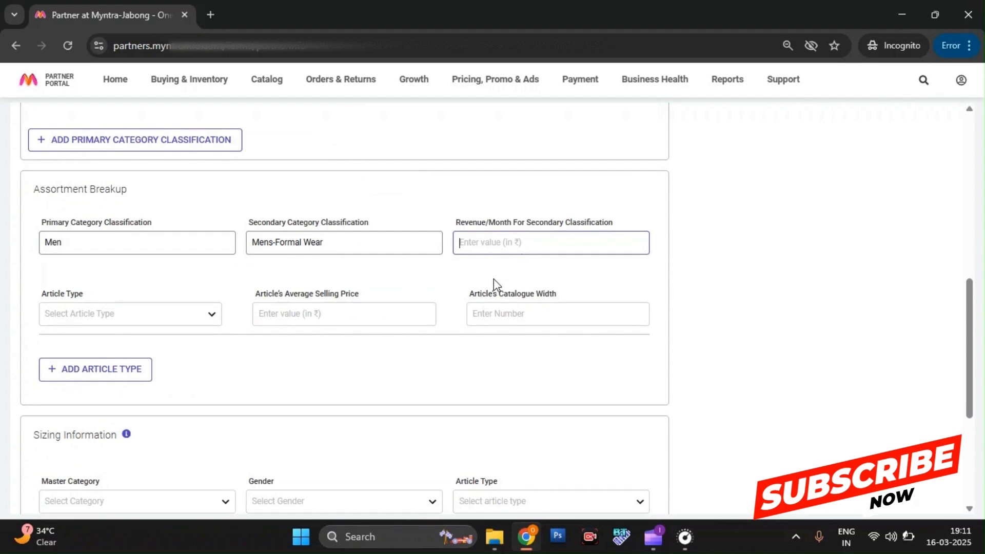
{"action": "scroll", "coordinate": [369, 259], "scroll_direction": "down", "scroll_amount": 1}
{"action": "left_click", "coordinate": [181, 235]}
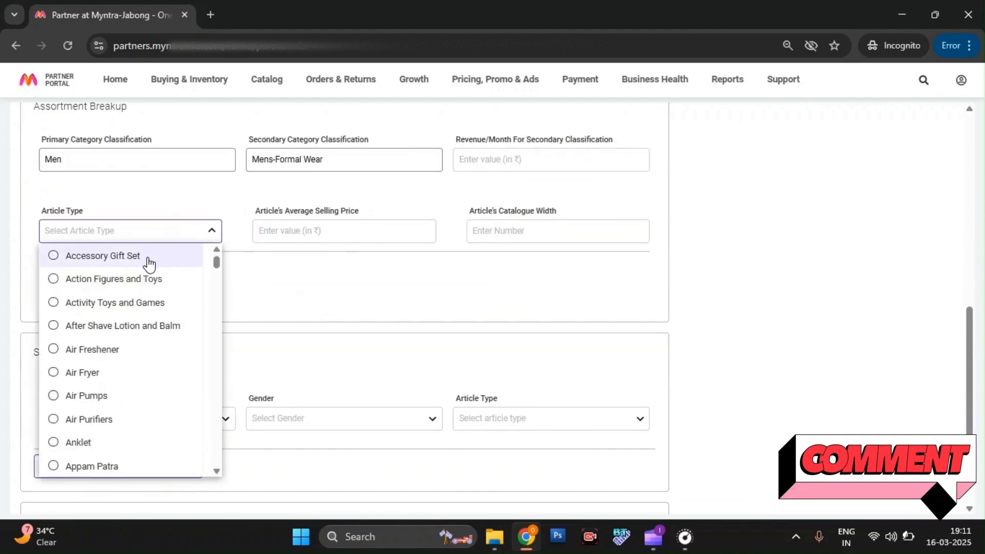
{"action": "scroll", "coordinate": [130, 345], "scroll_direction": "down", "scroll_amount": 3}
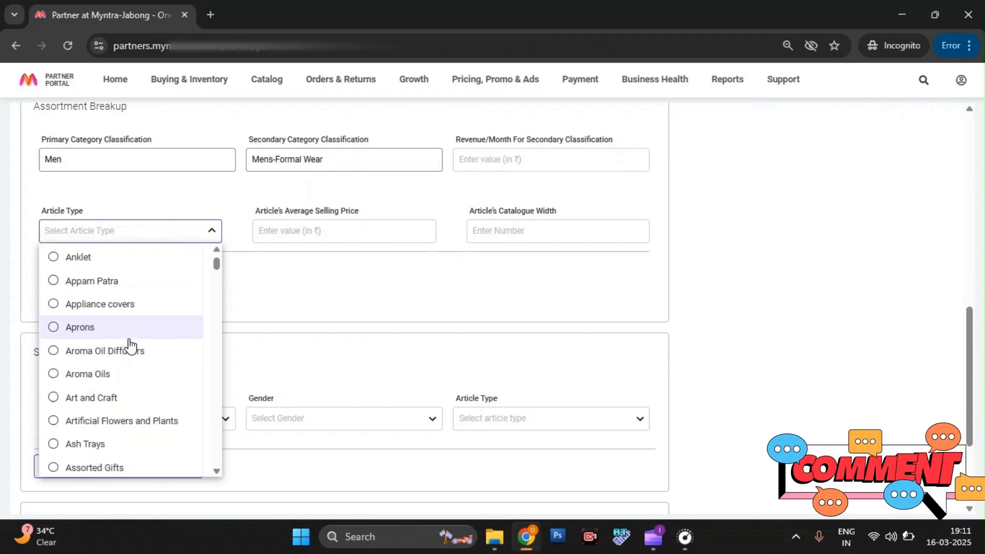
{"action": "scroll", "coordinate": [128, 345], "scroll_direction": "up", "scroll_amount": 3}
{"action": "left_click", "coordinate": [137, 257]}
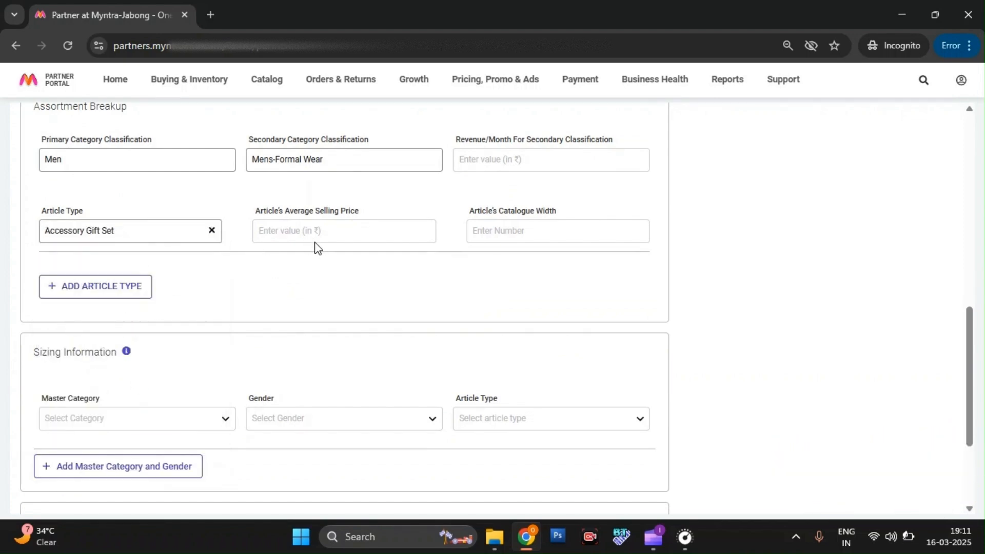
- Review the article's selling price and catalogue width fields, and the master category and gender options under Sizing Information
{"action": "left_click", "coordinate": [310, 231]}
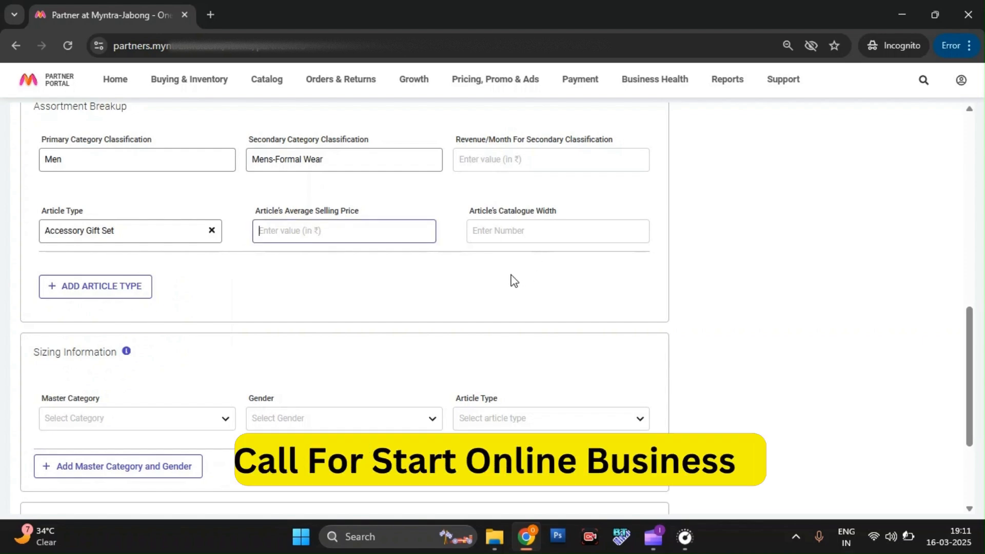
{"action": "left_click", "coordinate": [519, 231]}
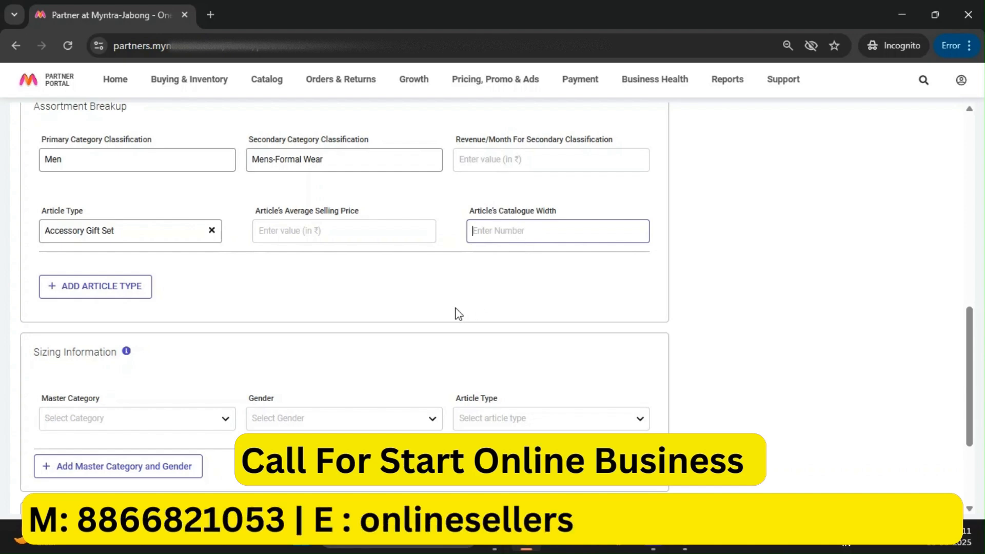
{"action": "scroll", "coordinate": [457, 313], "scroll_direction": "down", "scroll_amount": 3}
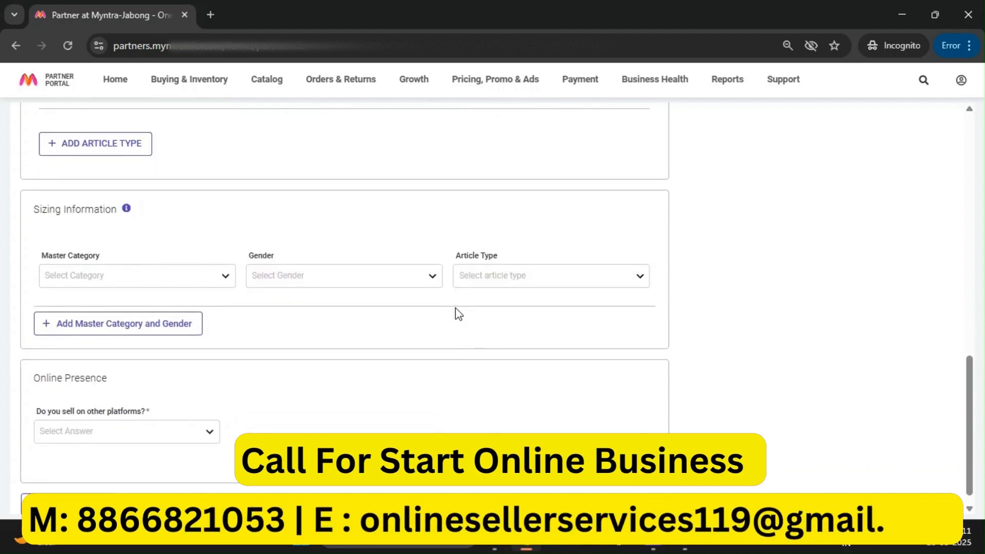
{"action": "left_click", "coordinate": [197, 283]}
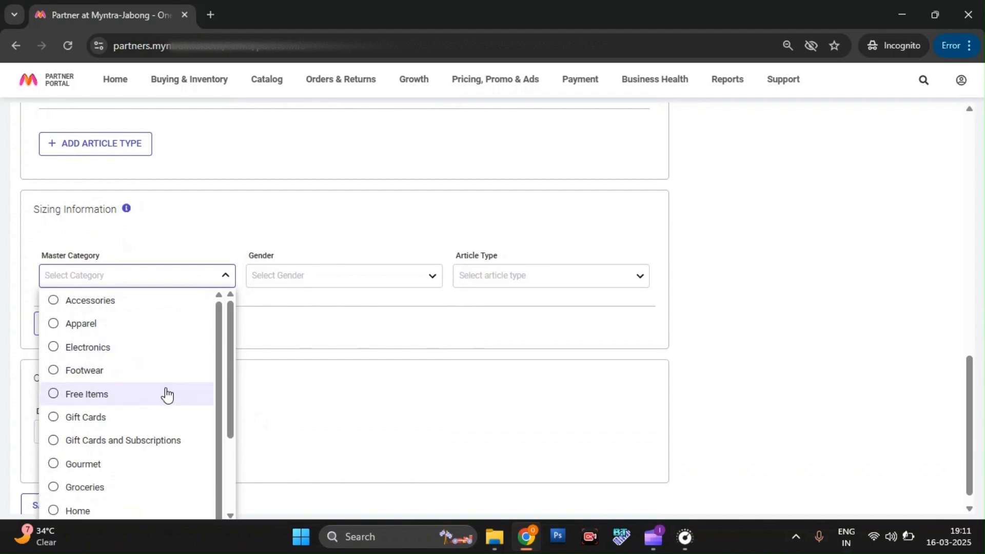
{"action": "left_click", "coordinate": [315, 241]}
{"action": "left_click", "coordinate": [407, 275]}
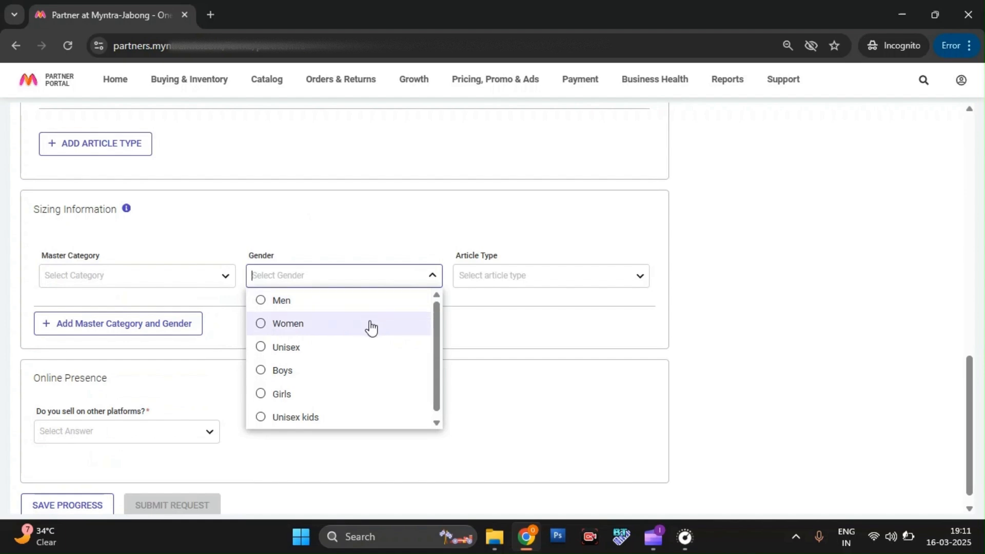
{"action": "left_click", "coordinate": [424, 225]}
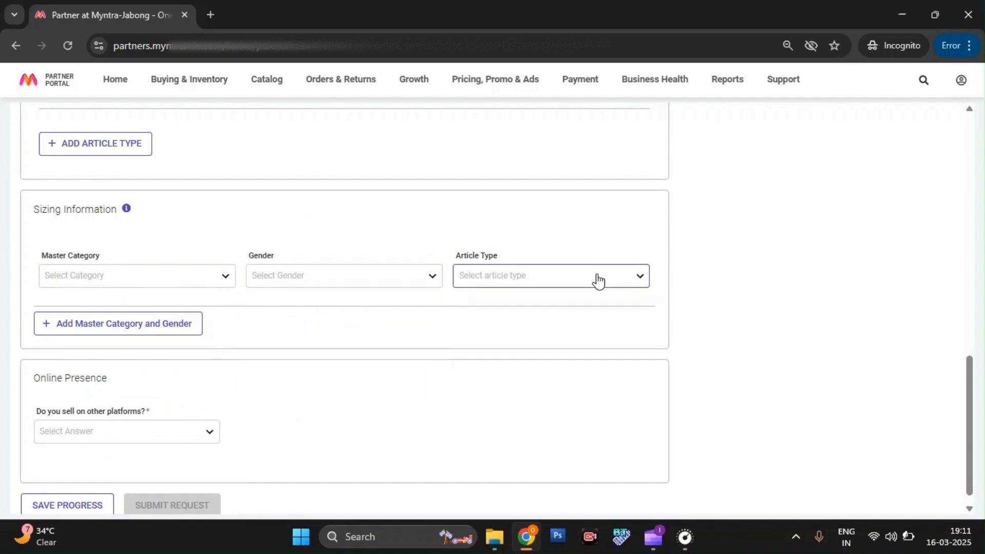
- Check the article type options offered under Sizing Information without selecting any
{"action": "left_click", "coordinate": [598, 281]}
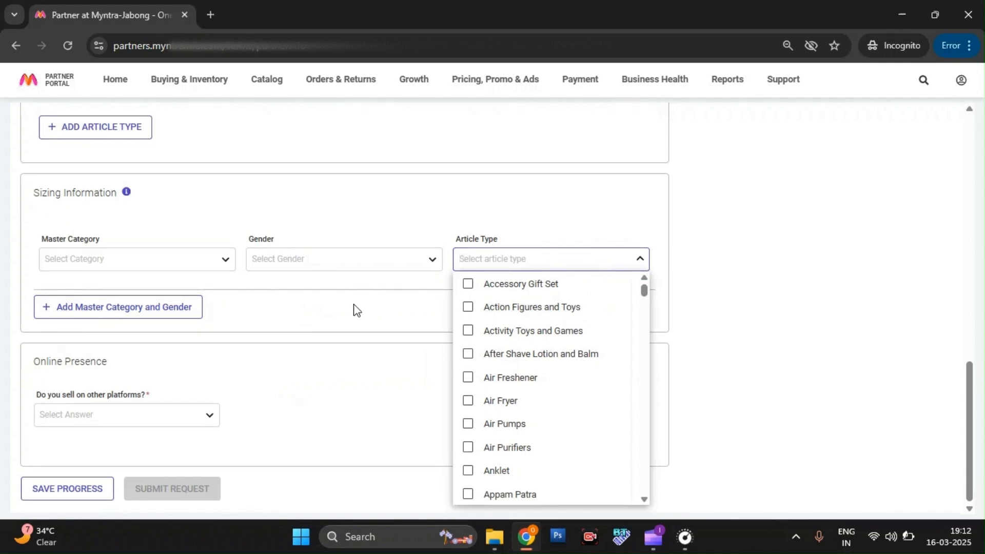
{"action": "left_click", "coordinate": [354, 309]}
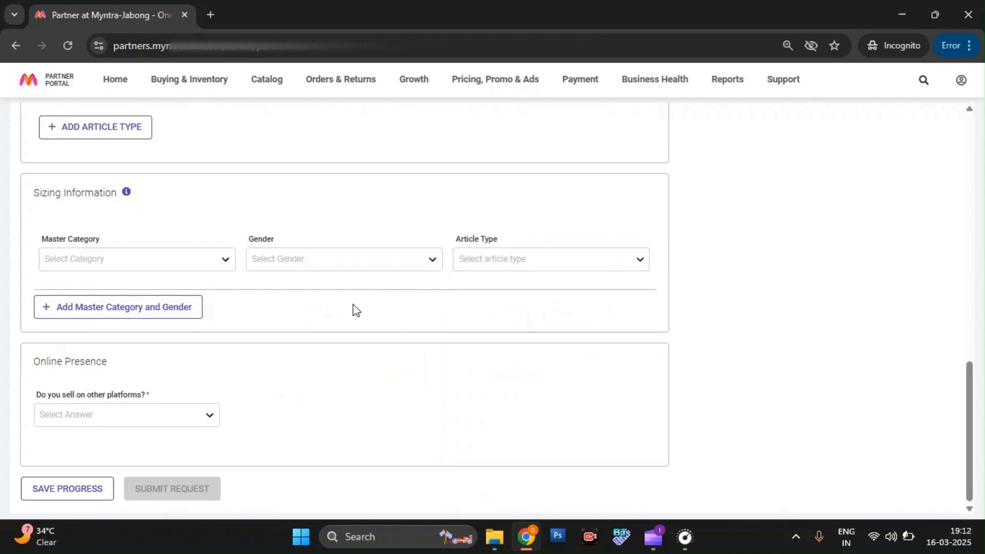
- Try answering YES to the Online Presence question about selling on other platforms
{"action": "left_click", "coordinate": [179, 421]}
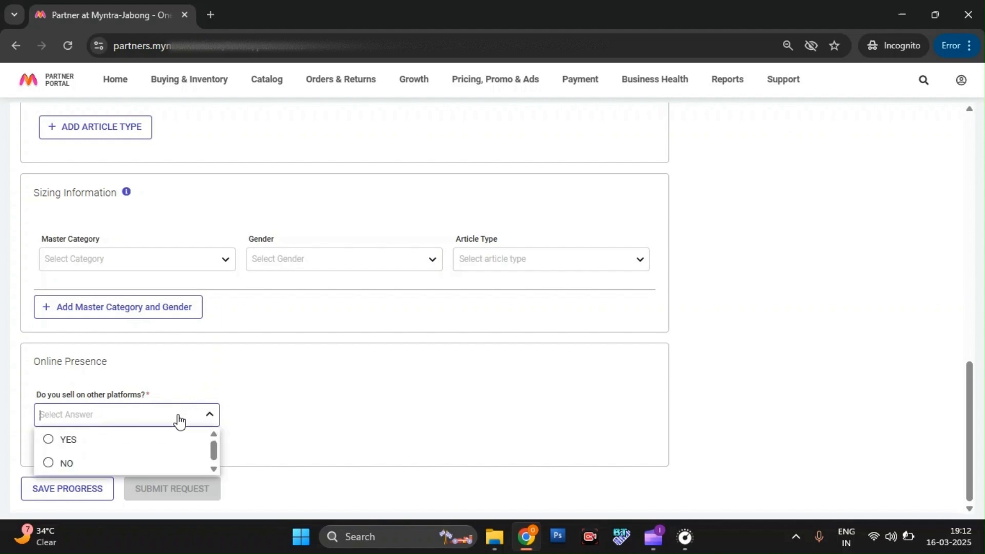
{"action": "left_click", "coordinate": [138, 440]}
{"action": "scroll", "coordinate": [360, 392], "scroll_direction": "down", "scroll_amount": 2}
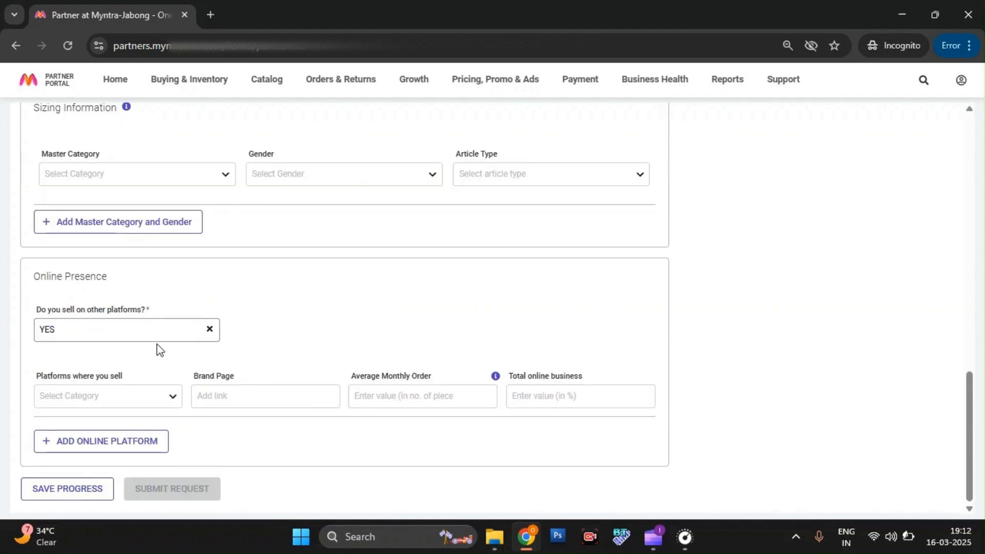
- Set the answer about selling on other platforms in the Online Presence section to NO
{"action": "left_click", "coordinate": [144, 334]}
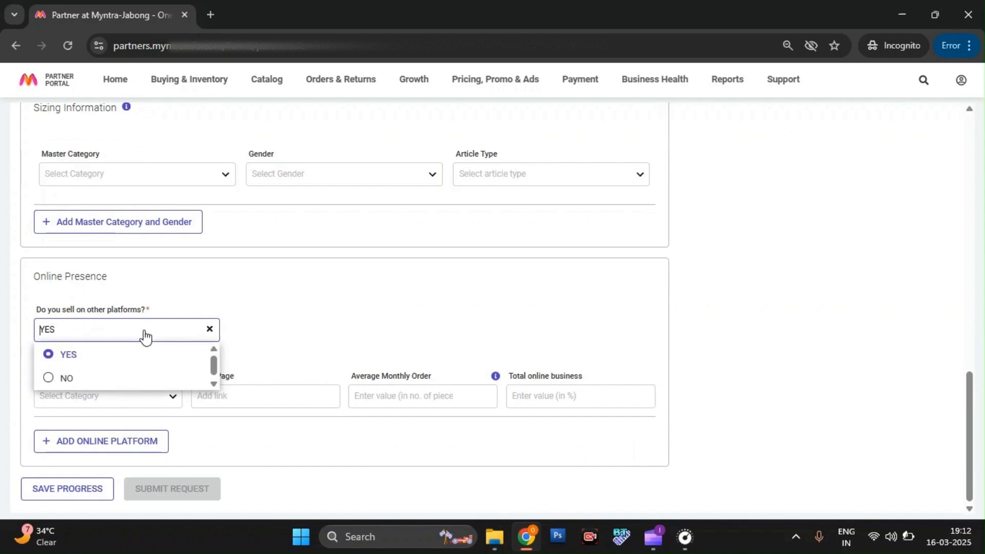
{"action": "left_click", "coordinate": [128, 380]}
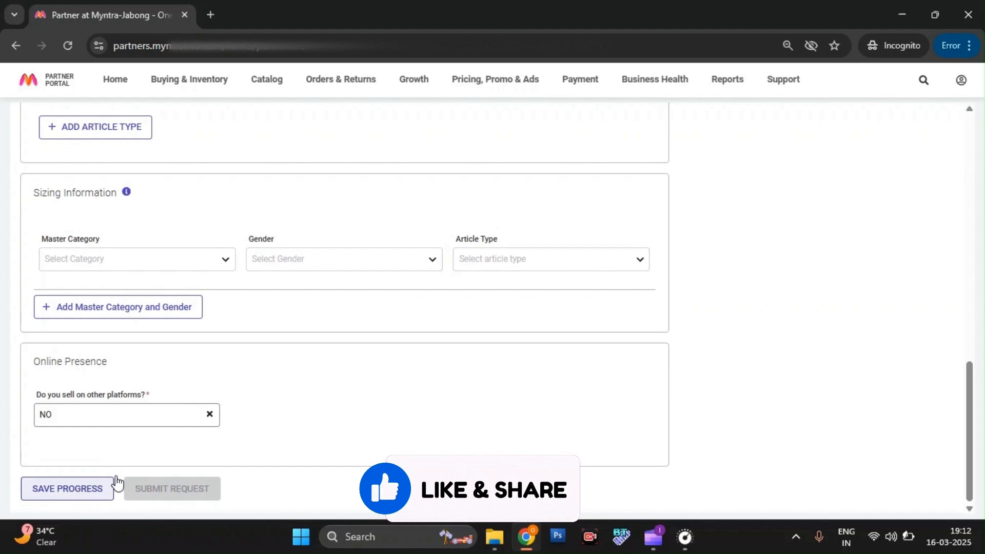
{"action": "mouse_move", "coordinate": [201, 490]}
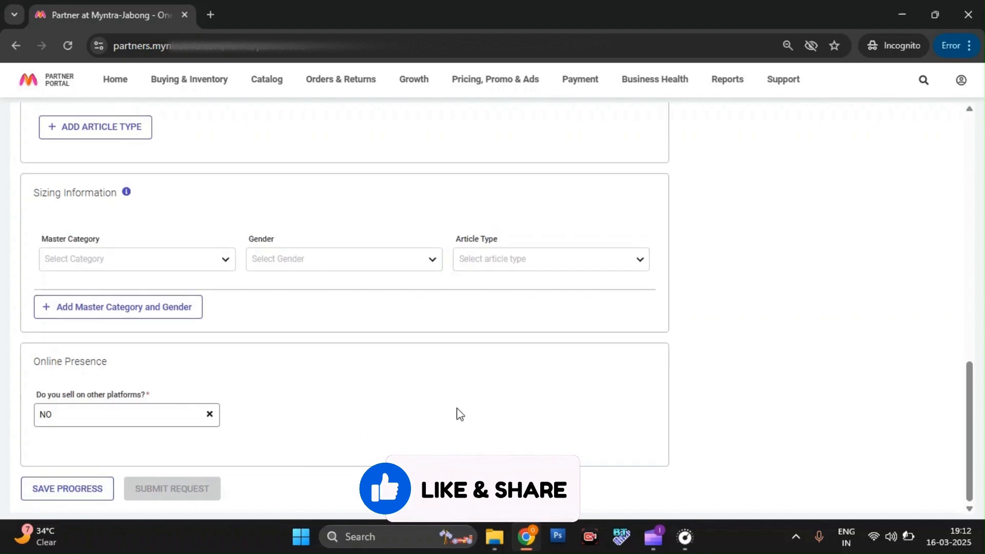
- Open the Partner Support page for raising a ticket
{"action": "scroll", "coordinate": [457, 408], "scroll_direction": "up", "scroll_amount": 13}
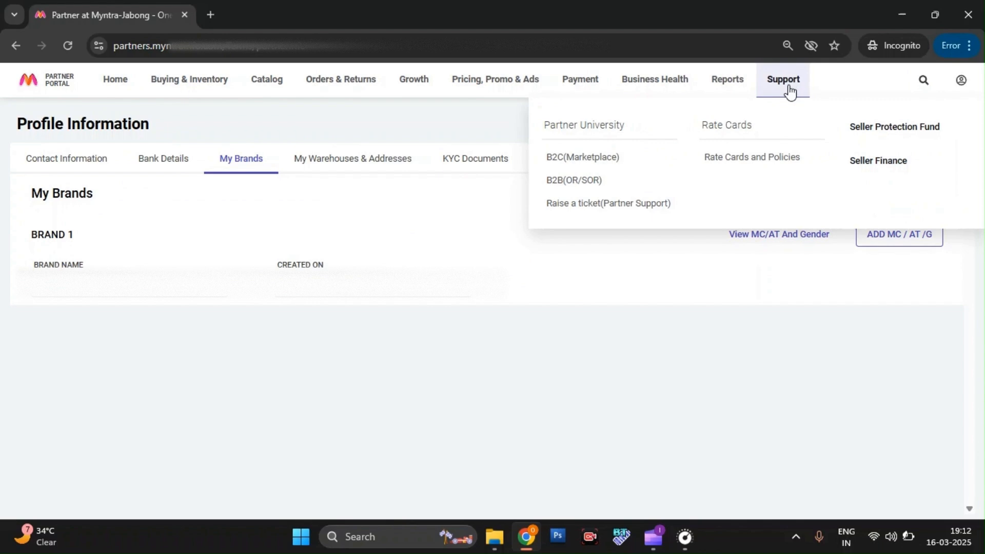
{"action": "mouse_move", "coordinate": [800, 76]}
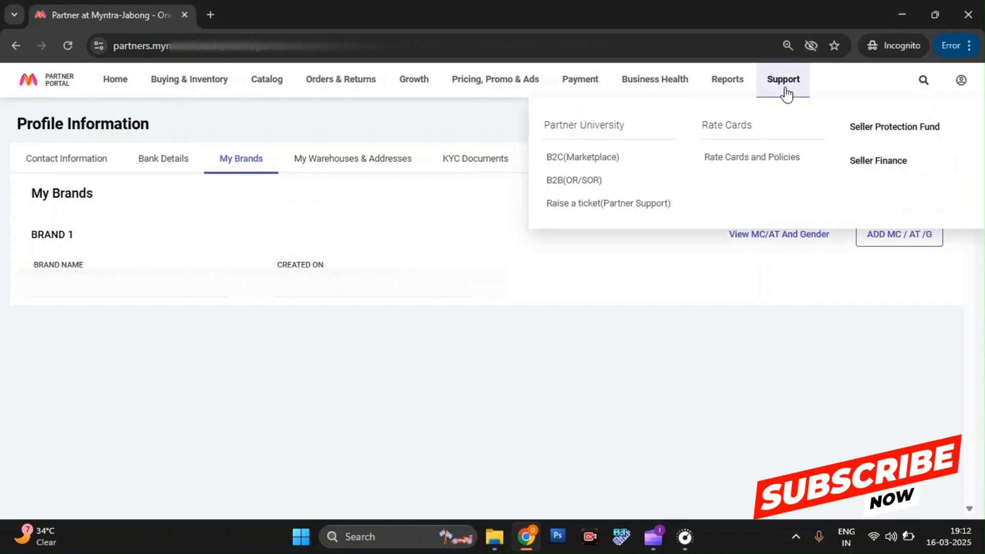
{"action": "left_click", "coordinate": [627, 204]}
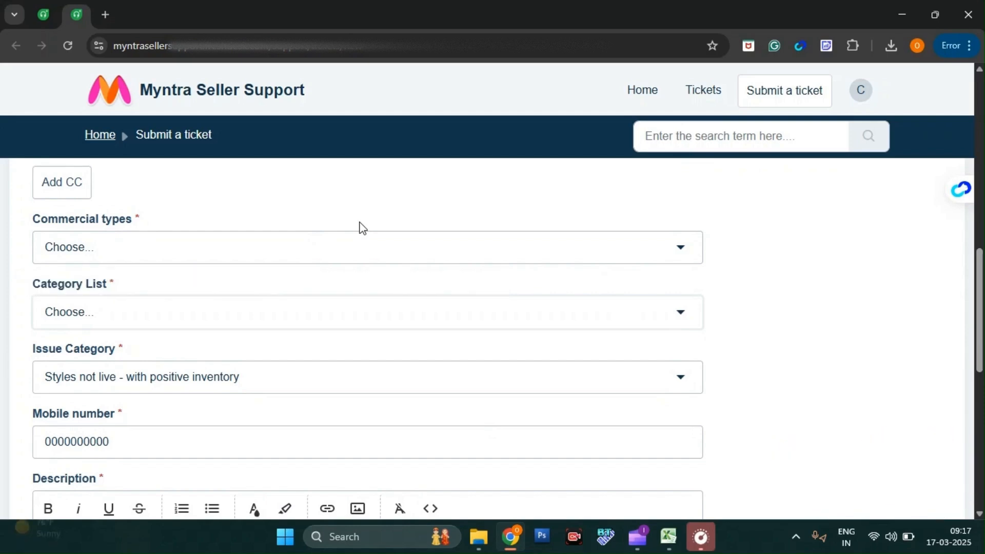
- Set the ticket's commercial type to PPMP and its category to Onboarding & Profile Information
{"action": "left_click", "coordinate": [174, 255]}
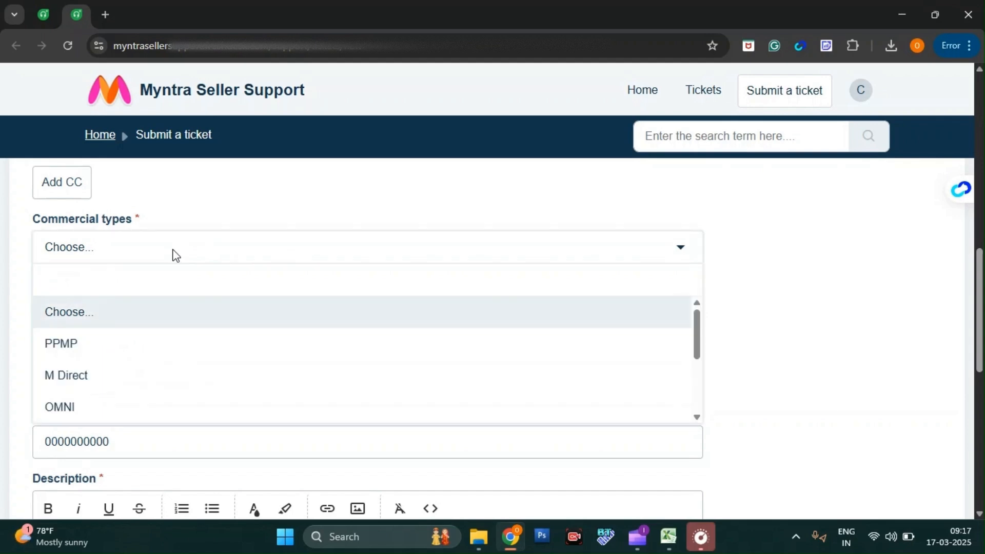
{"action": "left_click", "coordinate": [78, 343]}
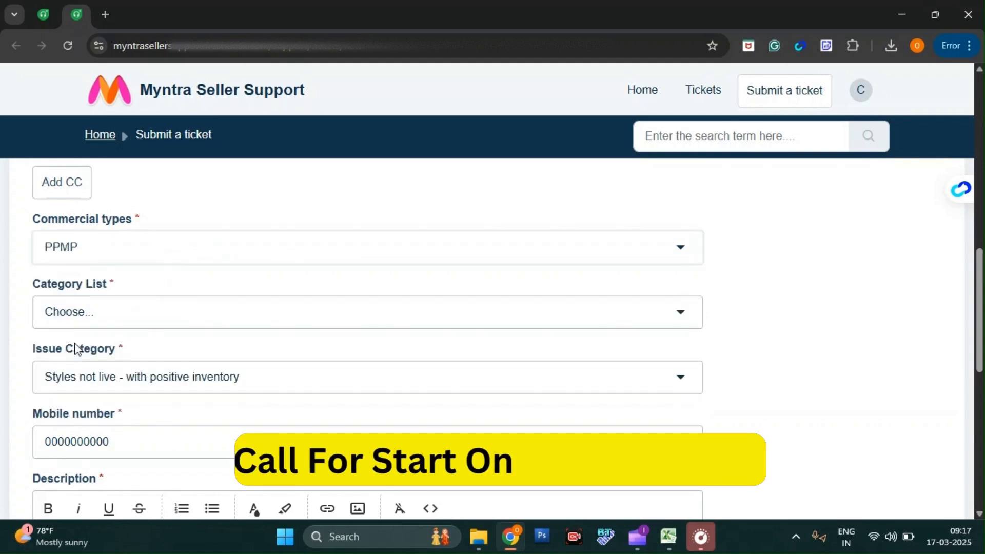
{"action": "left_click", "coordinate": [166, 314]}
{"action": "scroll", "coordinate": [139, 416], "scroll_direction": "down", "scroll_amount": 2}
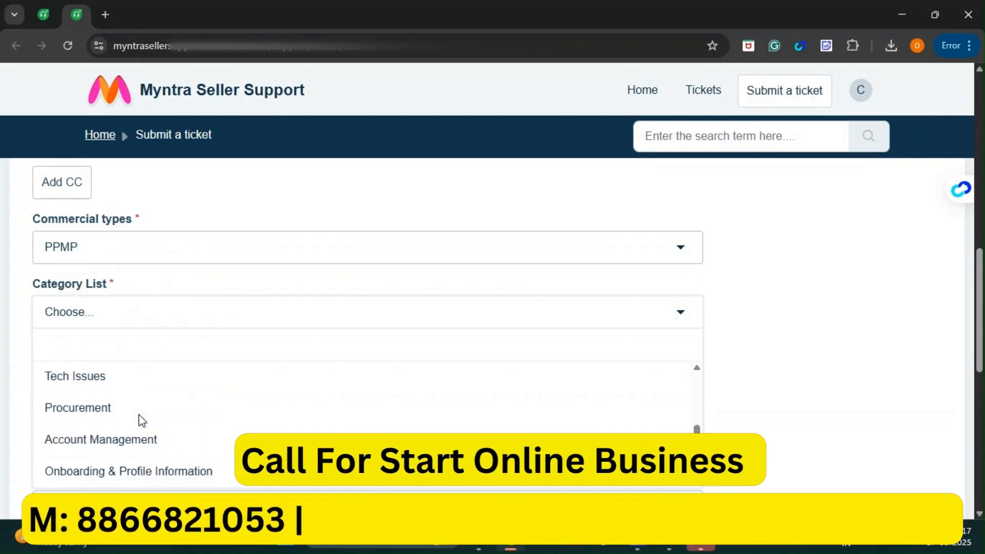
{"action": "left_click", "coordinate": [184, 472]}
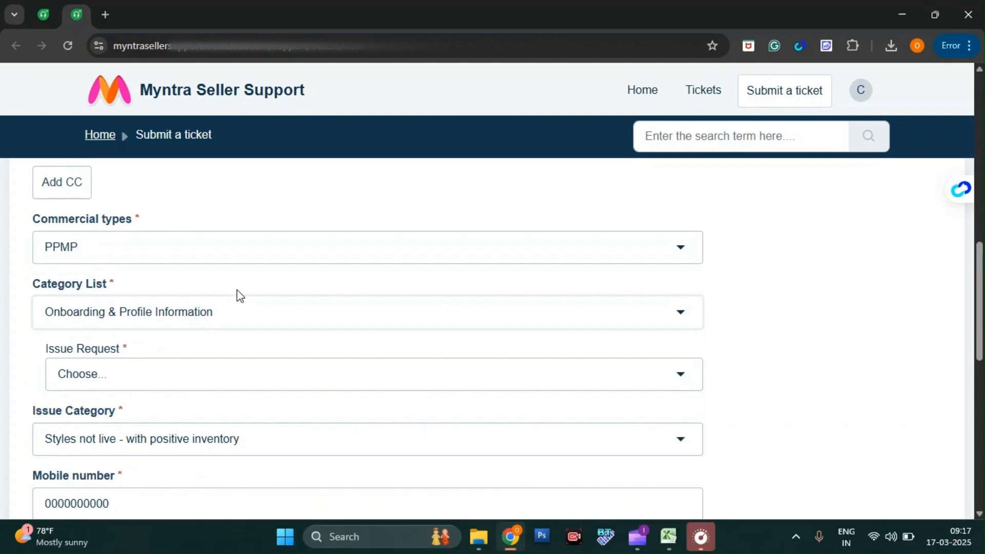
- Set the ticket's issue request to New Onboarding Request and its issue category to Onboarding request
{"action": "scroll", "coordinate": [237, 297], "scroll_direction": "down", "scroll_amount": 1}
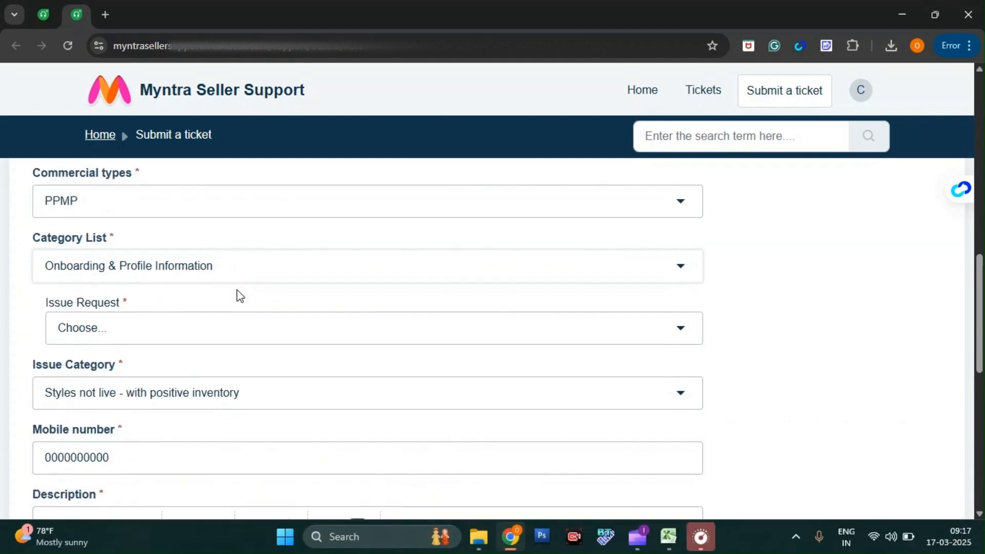
{"action": "left_click", "coordinate": [75, 329]}
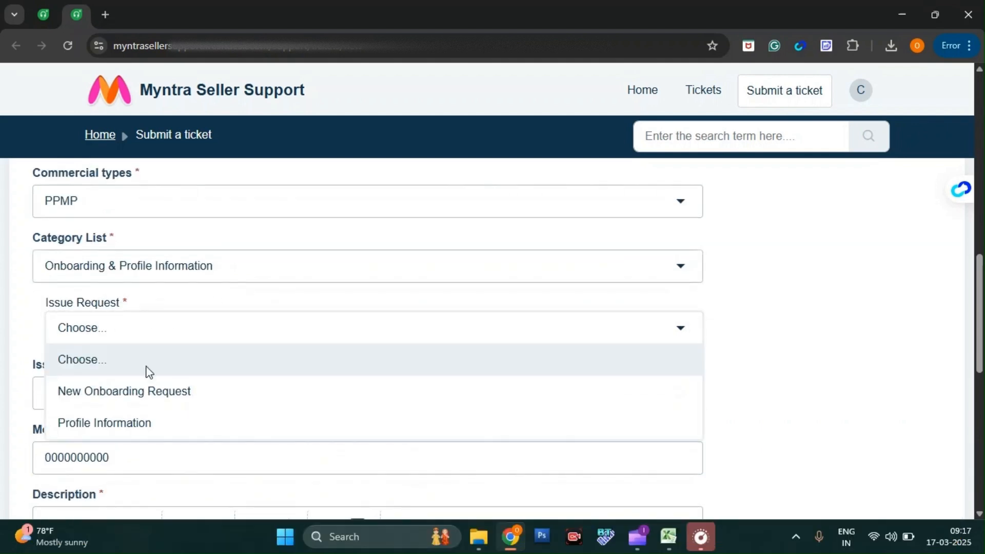
{"action": "left_click", "coordinate": [125, 391]}
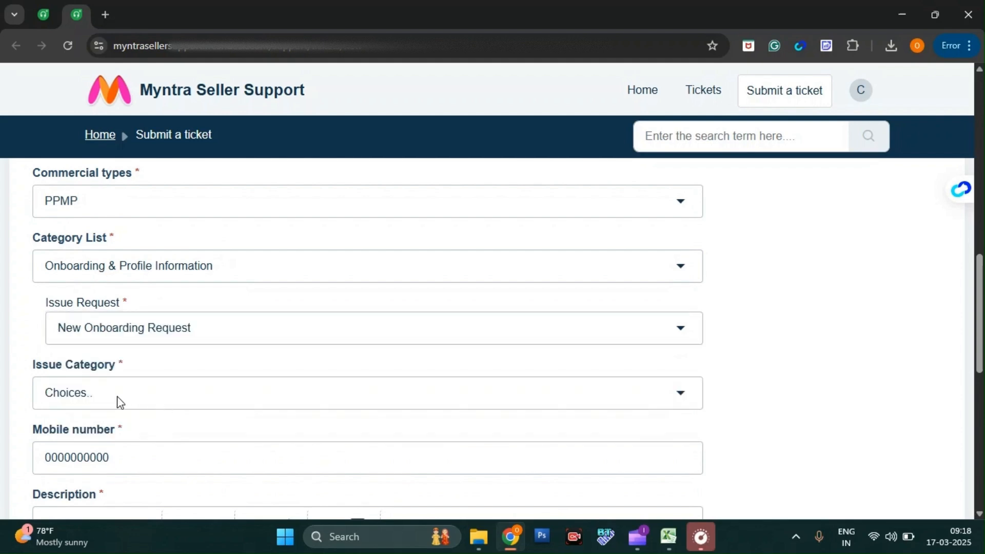
{"action": "left_click", "coordinate": [120, 402]}
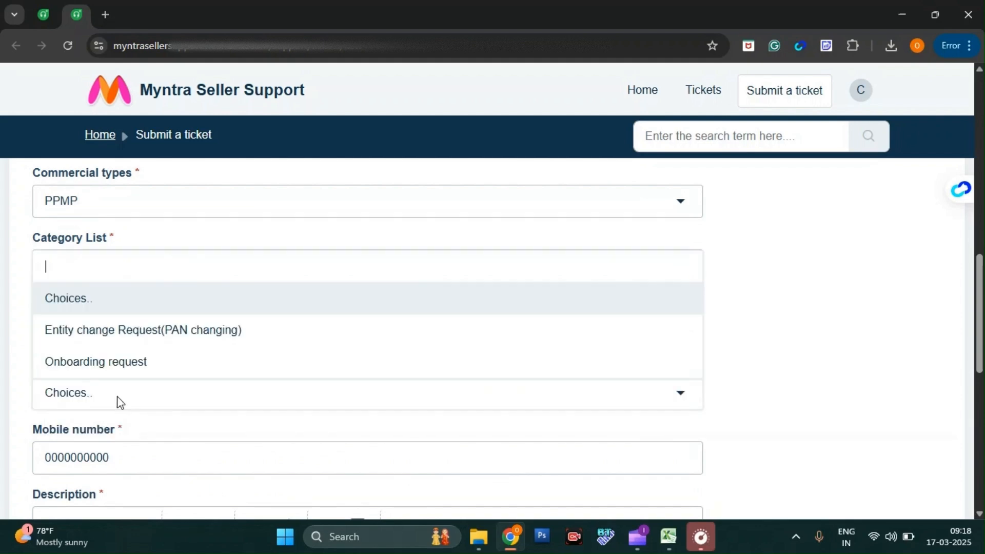
{"action": "left_click", "coordinate": [144, 363]}
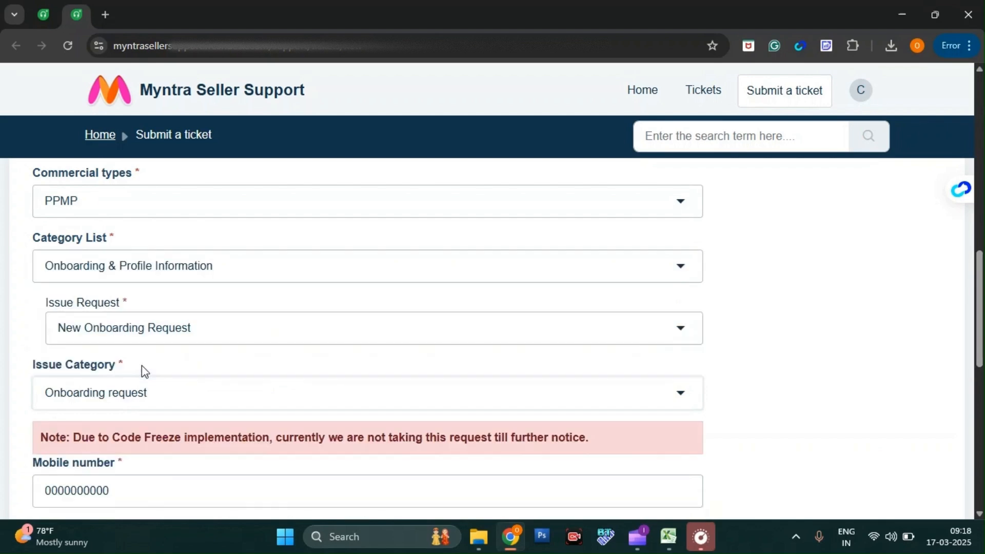
- Review the ticket form's issue category note, mobile number, description, brand name, attachment and the seller notice beneath them
{"action": "scroll", "coordinate": [303, 319], "scroll_direction": "down", "scroll_amount": 1}
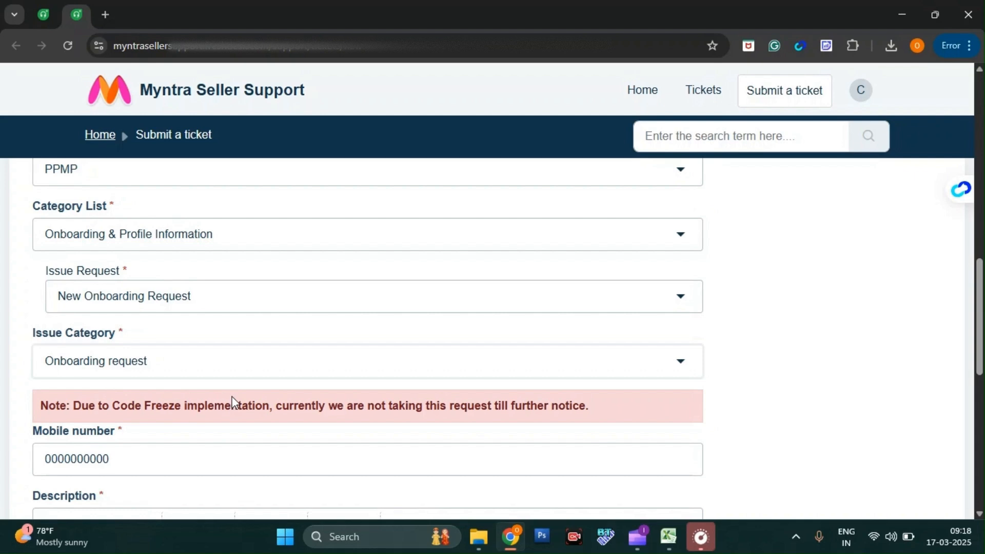
{"action": "scroll", "coordinate": [232, 402], "scroll_direction": "down", "scroll_amount": 1}
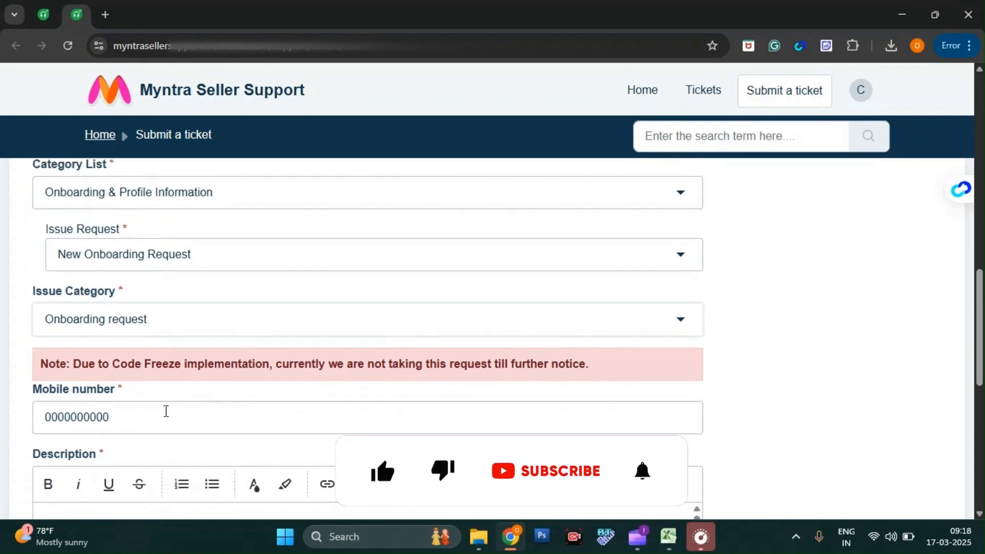
{"action": "scroll", "coordinate": [108, 409], "scroll_direction": "down", "scroll_amount": 2}
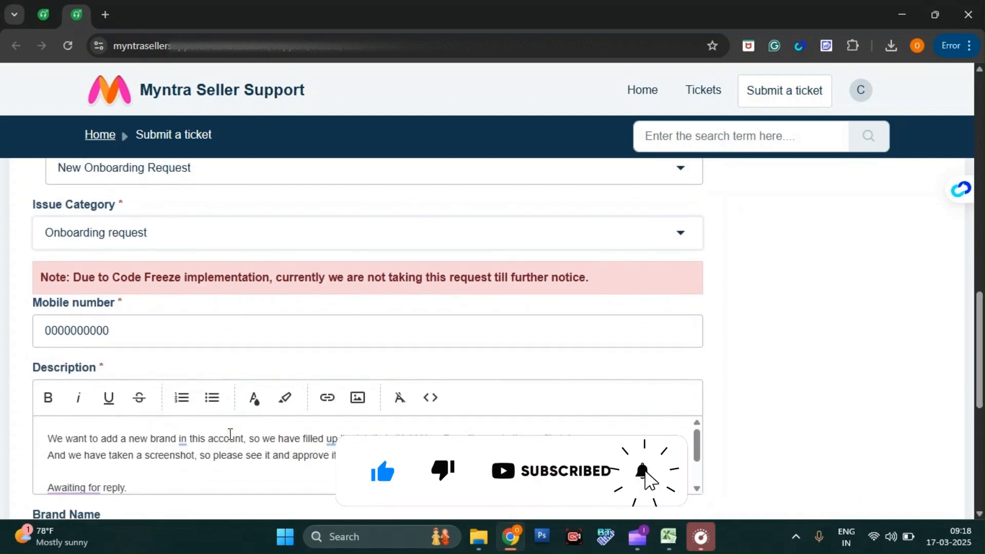
{"action": "scroll", "coordinate": [460, 341], "scroll_direction": "down", "scroll_amount": 2}
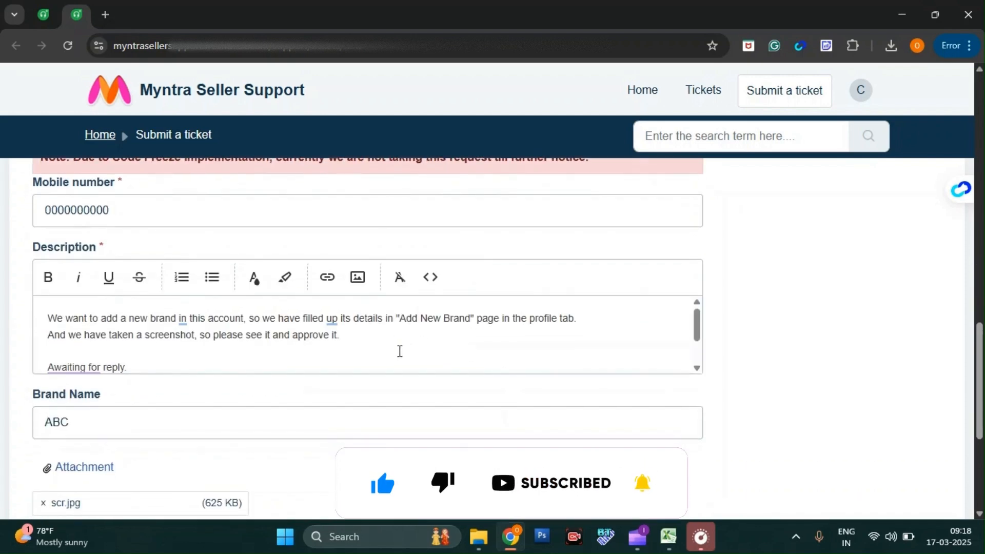
{"action": "scroll", "coordinate": [406, 351], "scroll_direction": "up", "scroll_amount": 1}
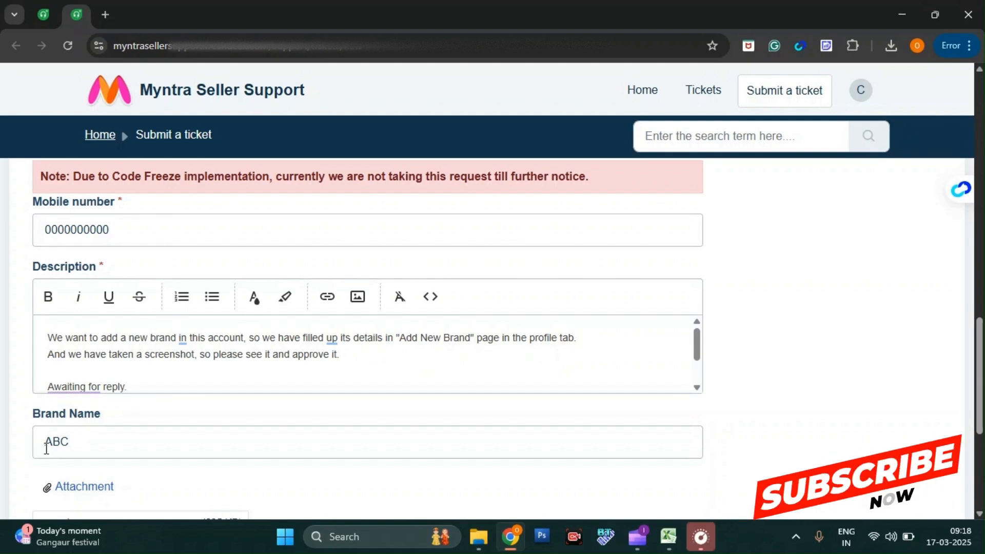
{"action": "scroll", "coordinate": [66, 425], "scroll_direction": "down", "scroll_amount": 1}
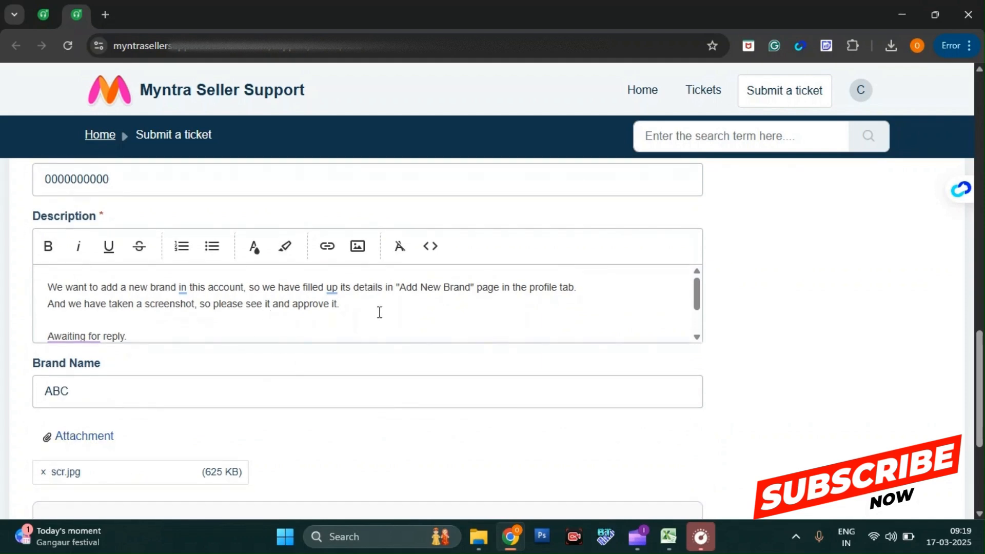
{"action": "scroll", "coordinate": [379, 312], "scroll_direction": "down", "scroll_amount": 2}
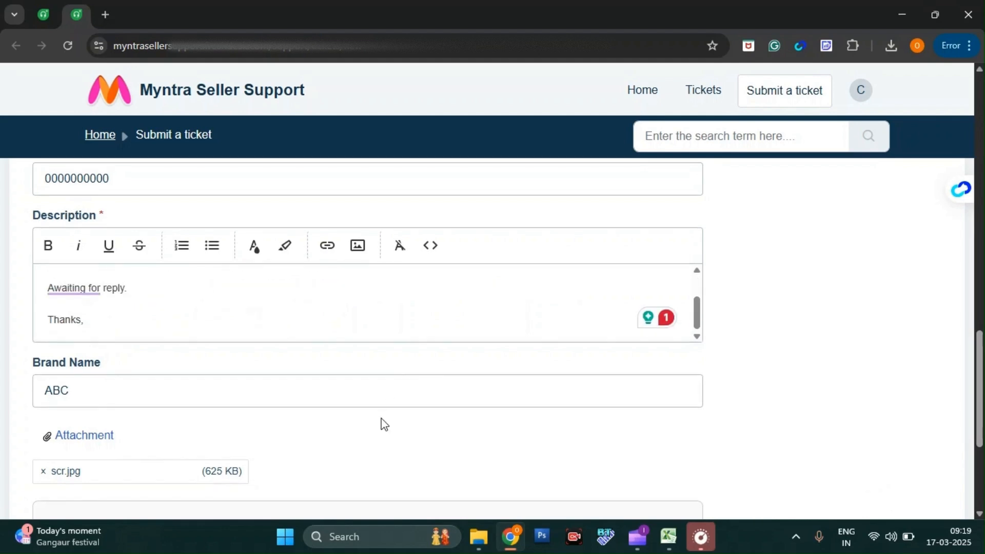
{"action": "scroll", "coordinate": [384, 425], "scroll_direction": "down", "scroll_amount": 4}
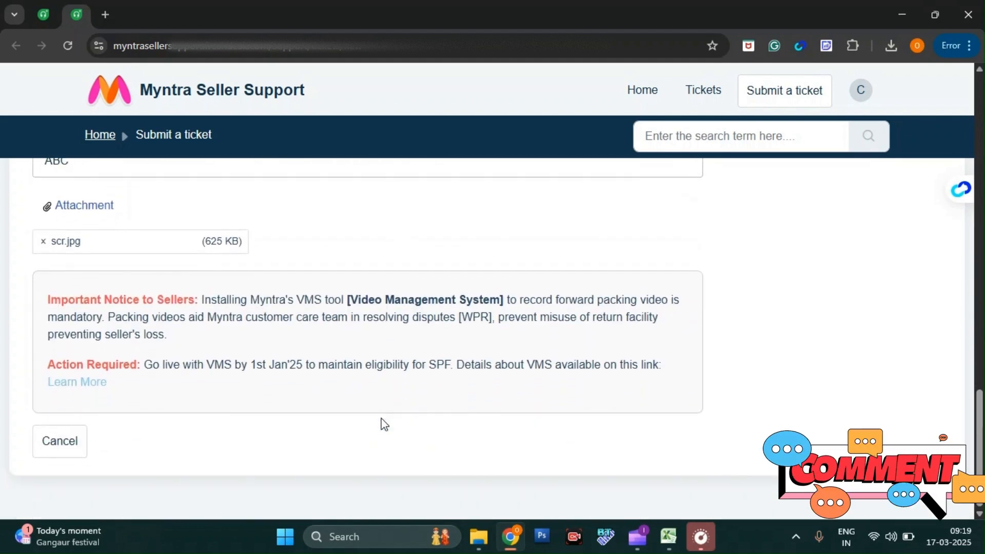
{"action": "scroll", "coordinate": [383, 422], "scroll_direction": "up", "scroll_amount": 2}
{"action": "scroll", "coordinate": [382, 424], "scroll_direction": "down", "scroll_amount": 3}
{"action": "scroll", "coordinate": [174, 426], "scroll_direction": "up", "scroll_amount": 8}
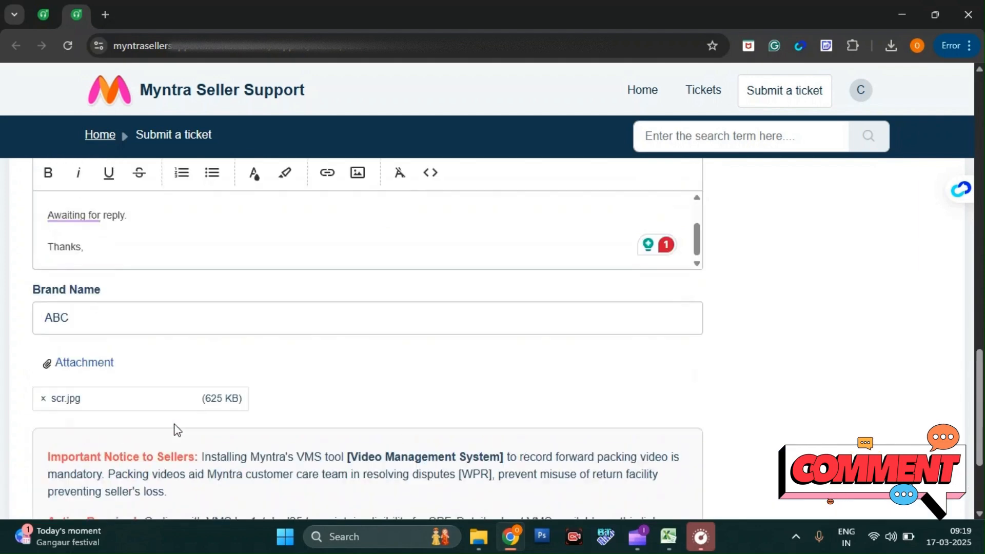
{"action": "scroll", "coordinate": [175, 424], "scroll_direction": "up", "scroll_amount": 2}
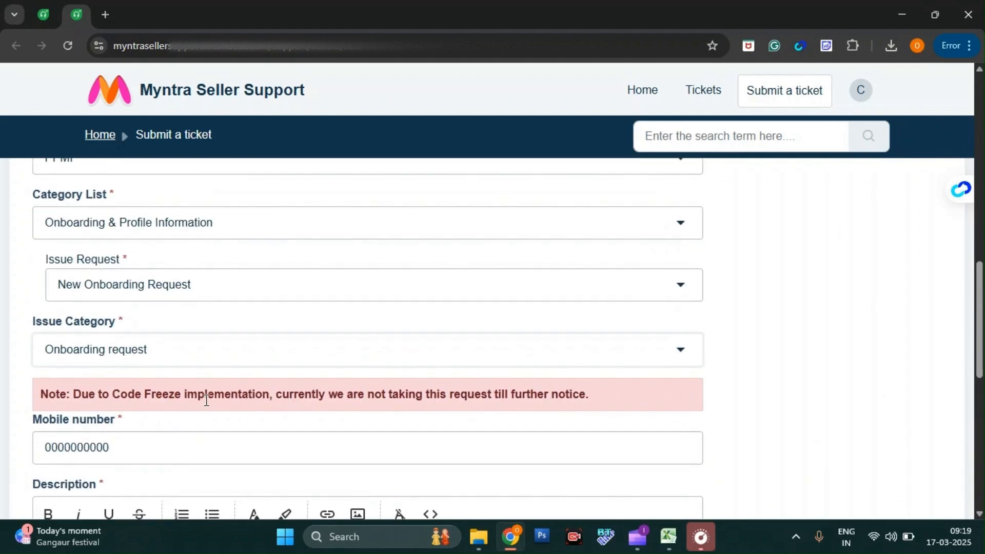
{"action": "scroll", "coordinate": [205, 400], "scroll_direction": "down", "scroll_amount": 6}
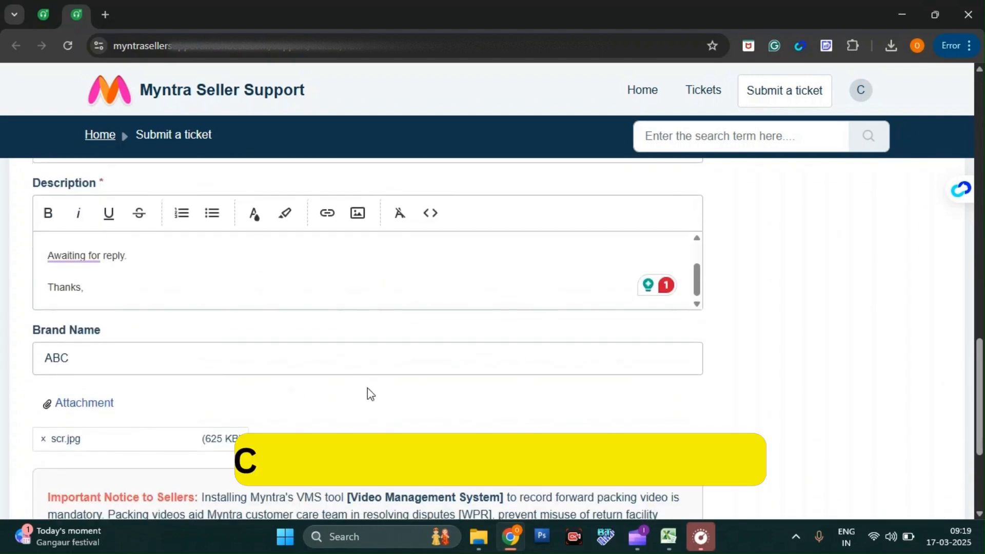
{"action": "scroll", "coordinate": [369, 396], "scroll_direction": "down", "scroll_amount": 4}
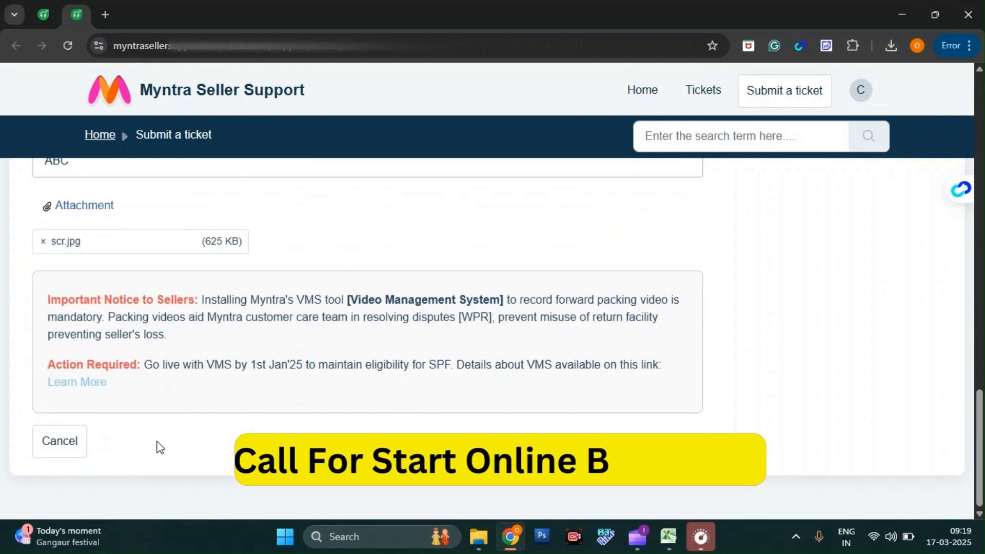